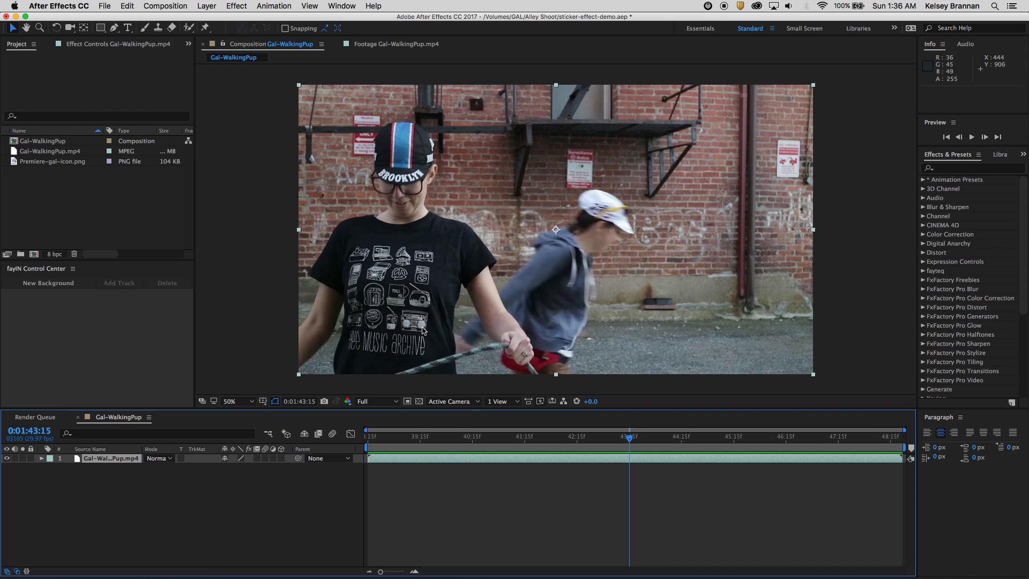
Step: Go to 0:01:42:27 and apply the fayIN effect to the Gal-WalkingPup.mp4 layer
left_click_drag(507, 444, 599, 433)
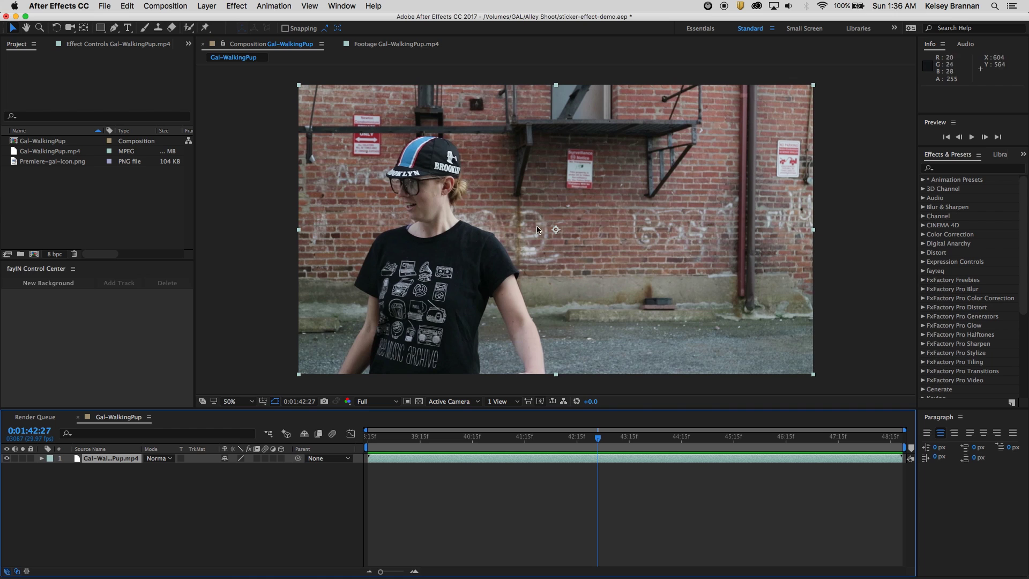
left_click(952, 169)
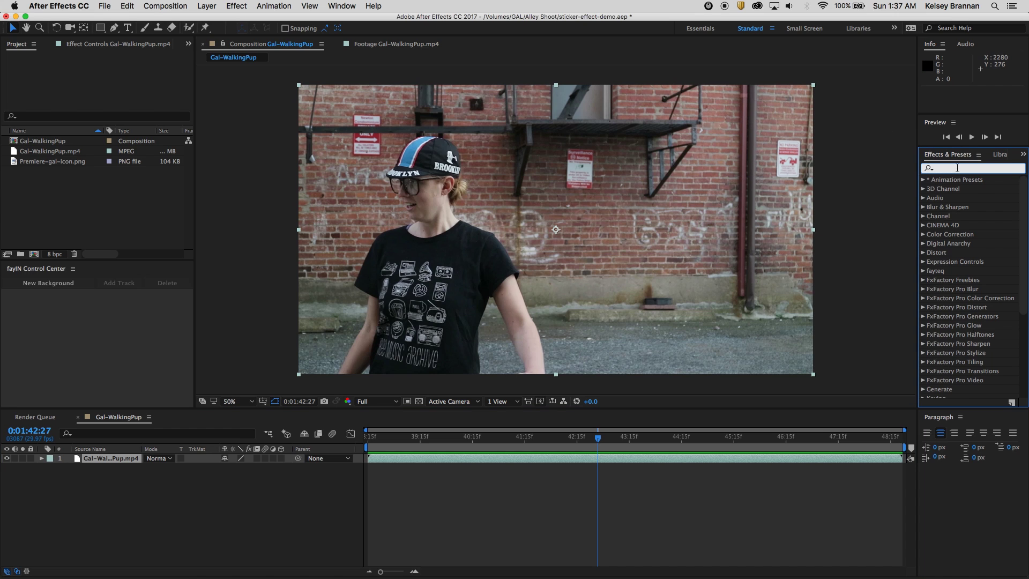
type("fayin")
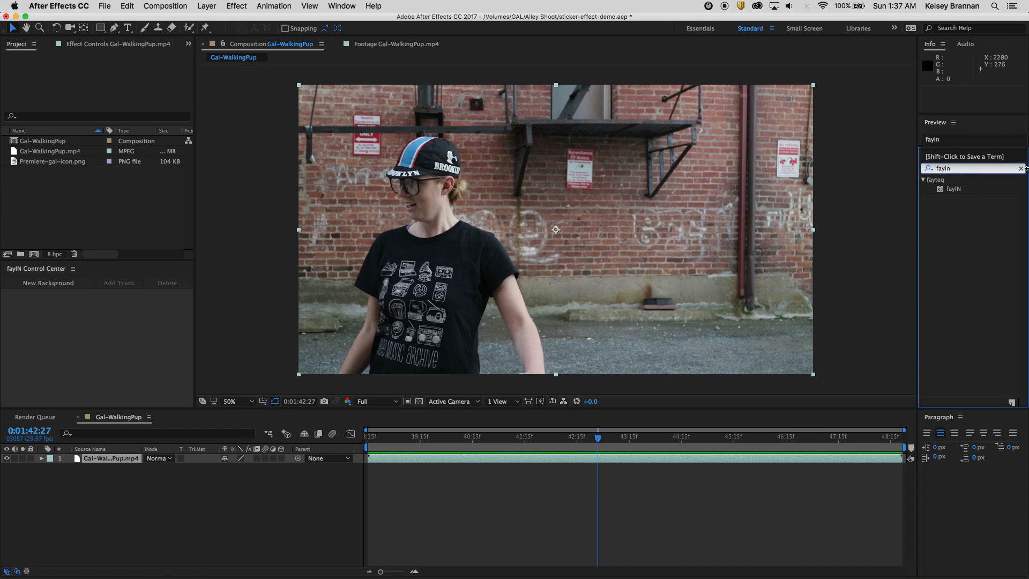
left_click_drag(960, 194, 110, 460)
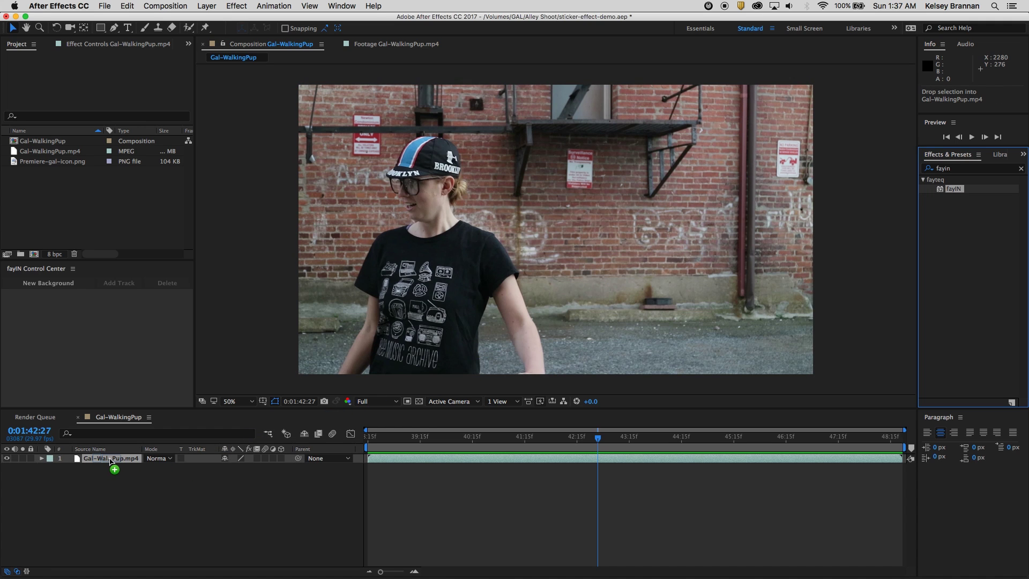
left_click_drag(110, 460, 109, 461)
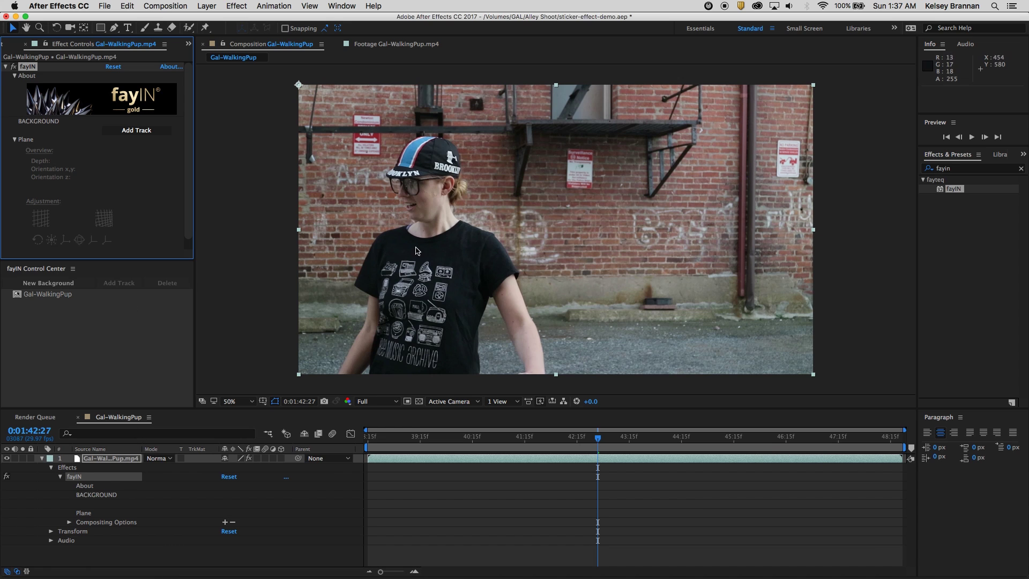
Step: Add a fayIN track to the Gal-WalkingPup background and paint a Mask Region Tracker area over the upper print on the T-shirt
left_click(35, 298)
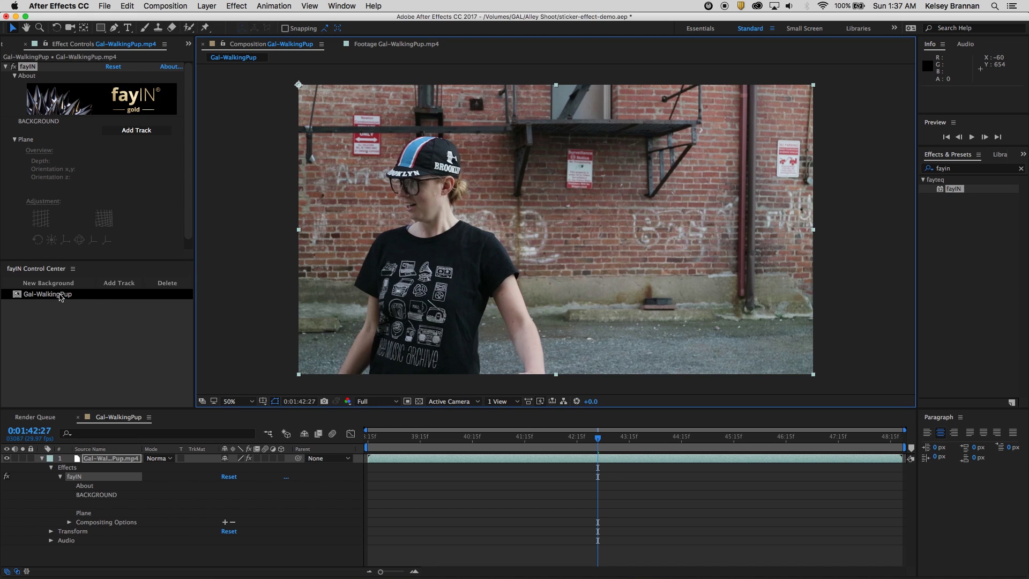
left_click(113, 283)
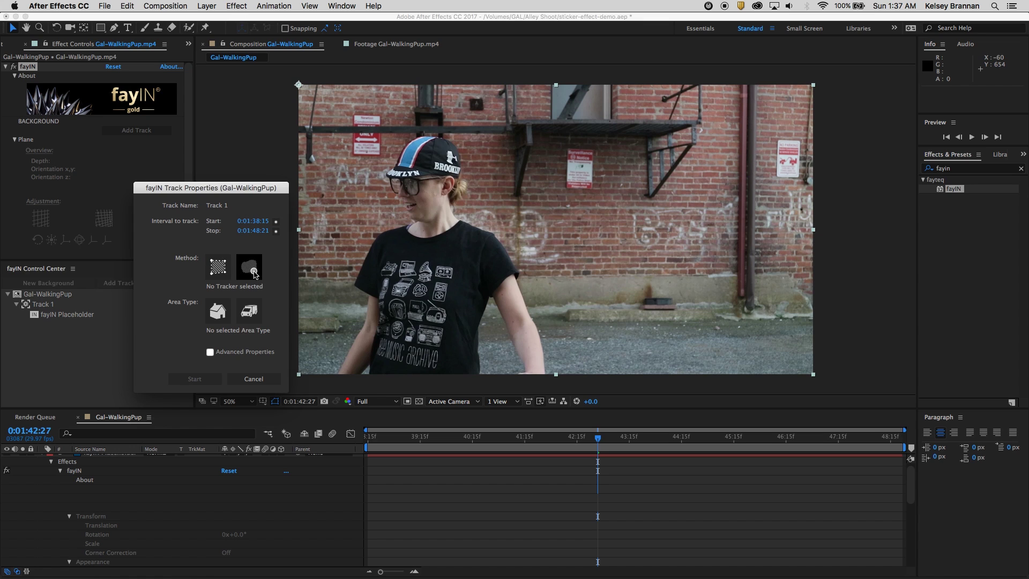
left_click(254, 274)
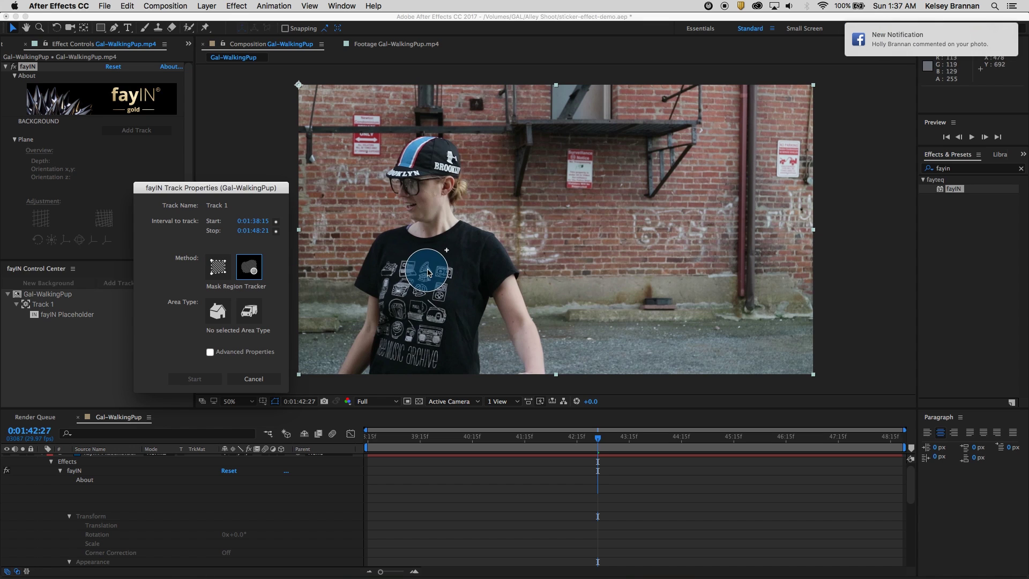
mouse_move(428, 264)
left_mouse_down()
mouse_move(412, 269)
mouse_move(435, 275)
mouse_move(428, 266)
left_mouse_up()
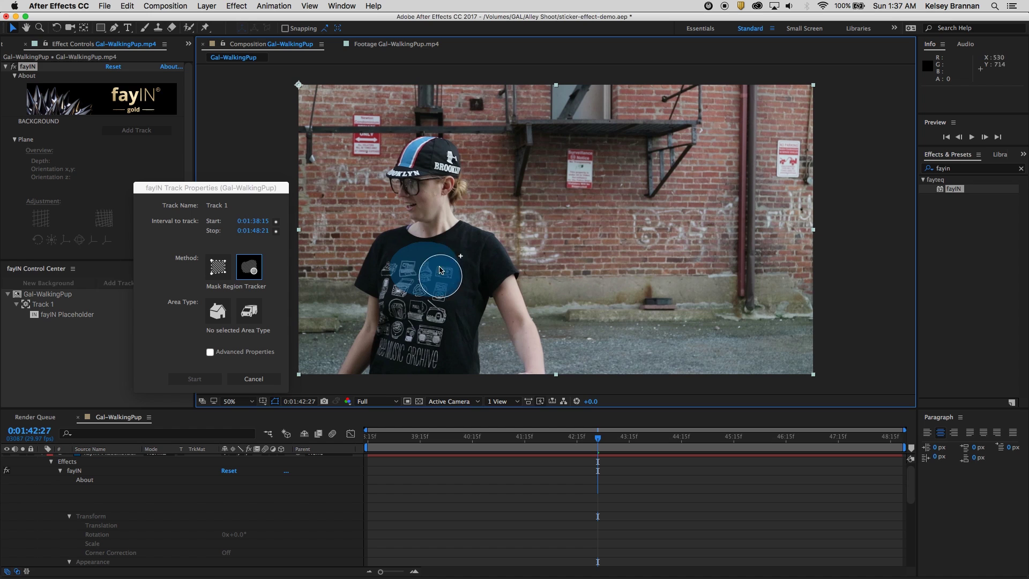
left_click_drag(421, 267, 409, 271)
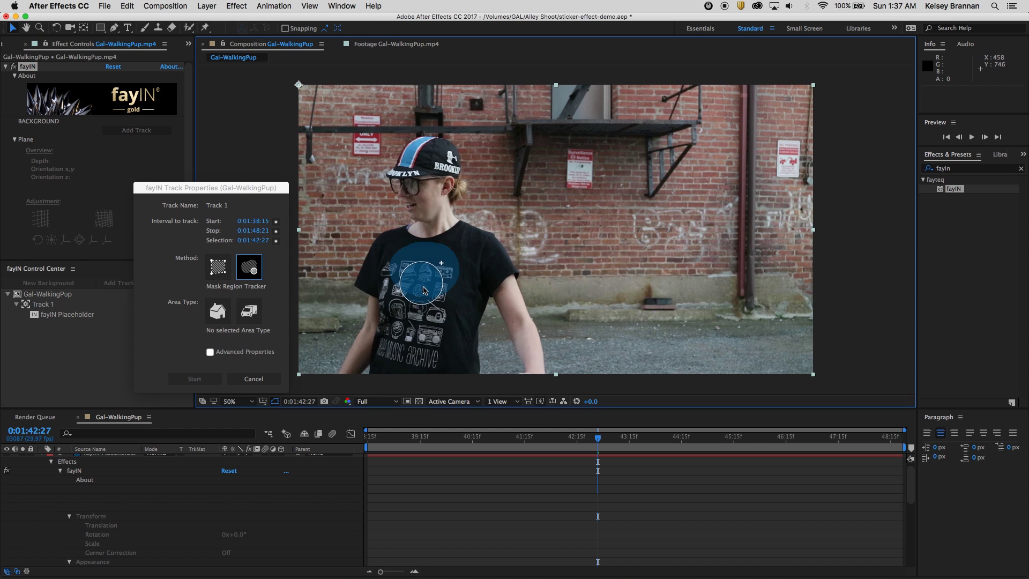
Step: Set the track's area type to Dynamic Area and run the tracking
left_click(216, 322)
left_click(216, 321)
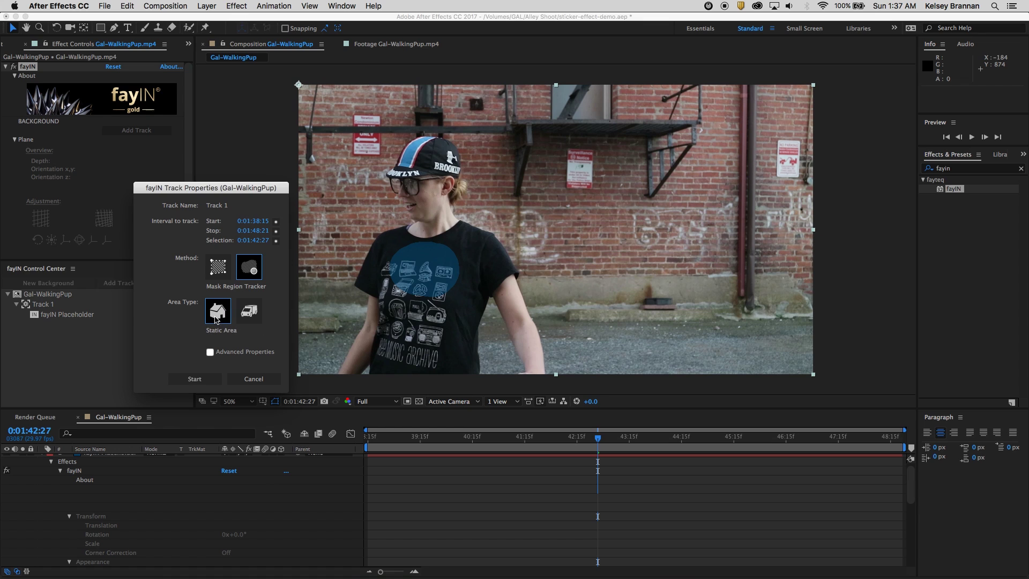
left_click(253, 313)
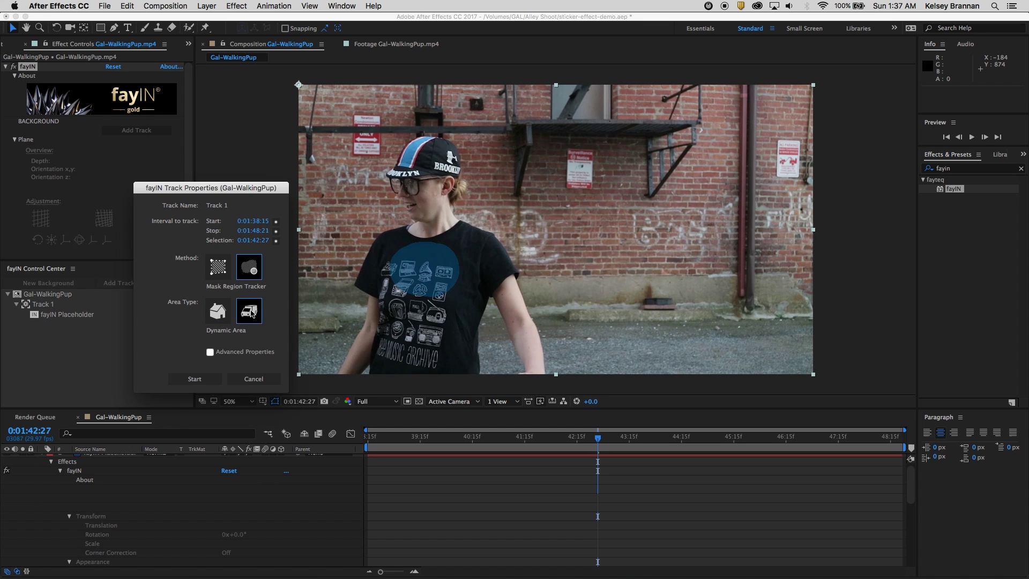
left_click(194, 379)
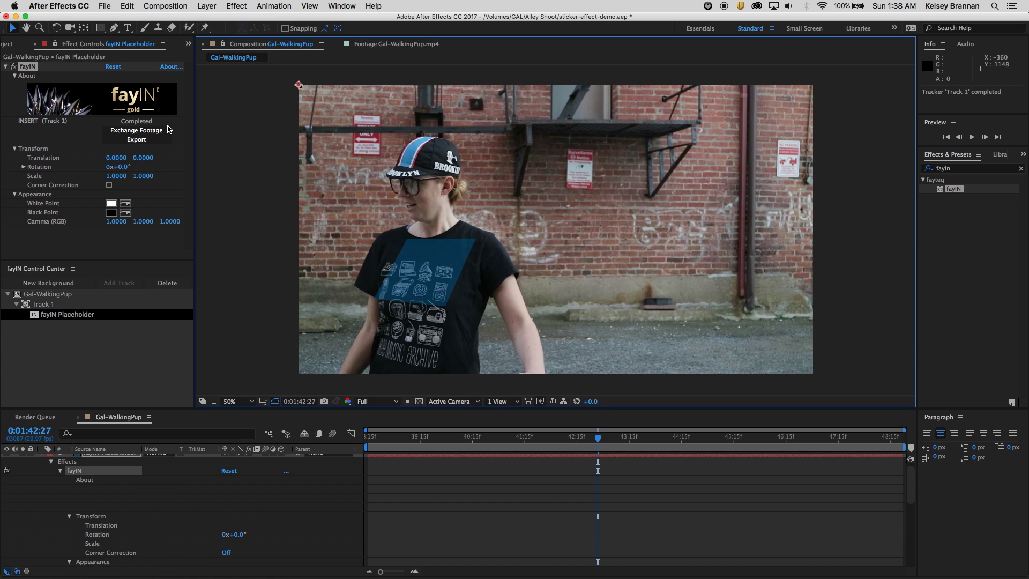
Step: Scrub through the tracked shot to 0:01:41:23 and exchange the placeholder for Premiere-gal-icon.png, adjusting the placeholder's ratio to match the new content
mouse_move(543, 440)
left_mouse_down()
mouse_move(509, 443)
mouse_move(781, 453)
mouse_move(533, 453)
left_mouse_up()
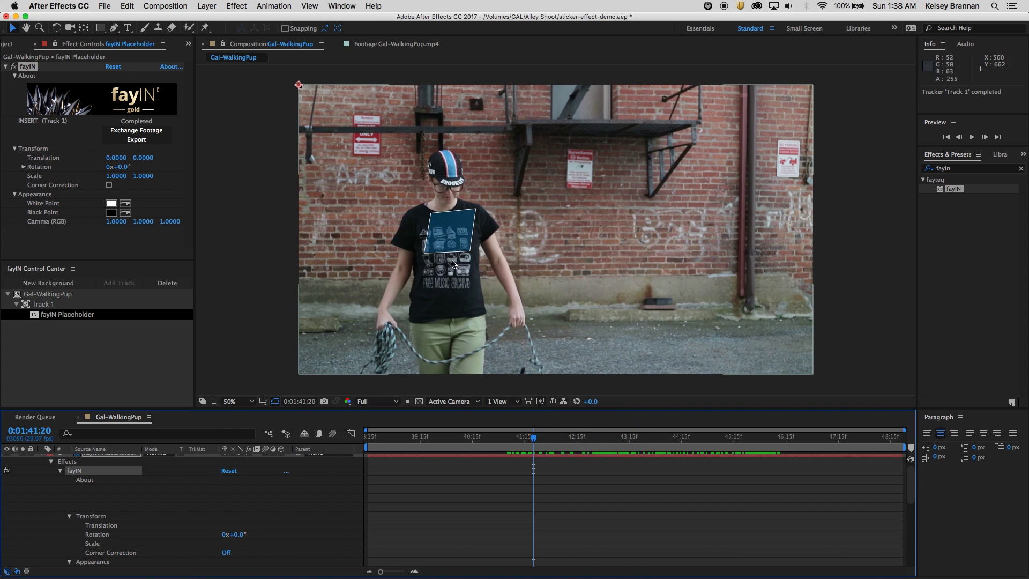
left_click_drag(480, 439, 538, 444)
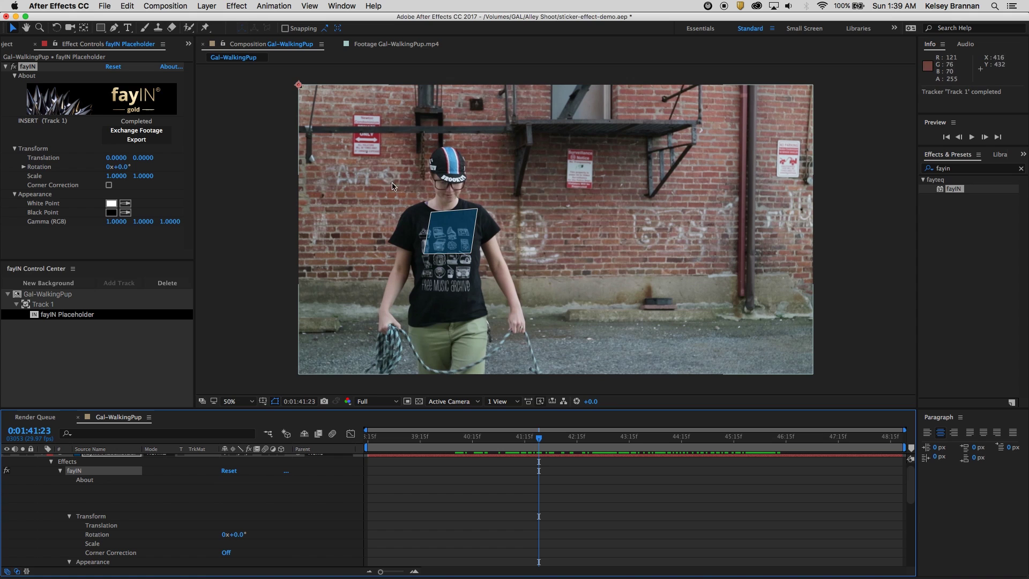
left_click(126, 134)
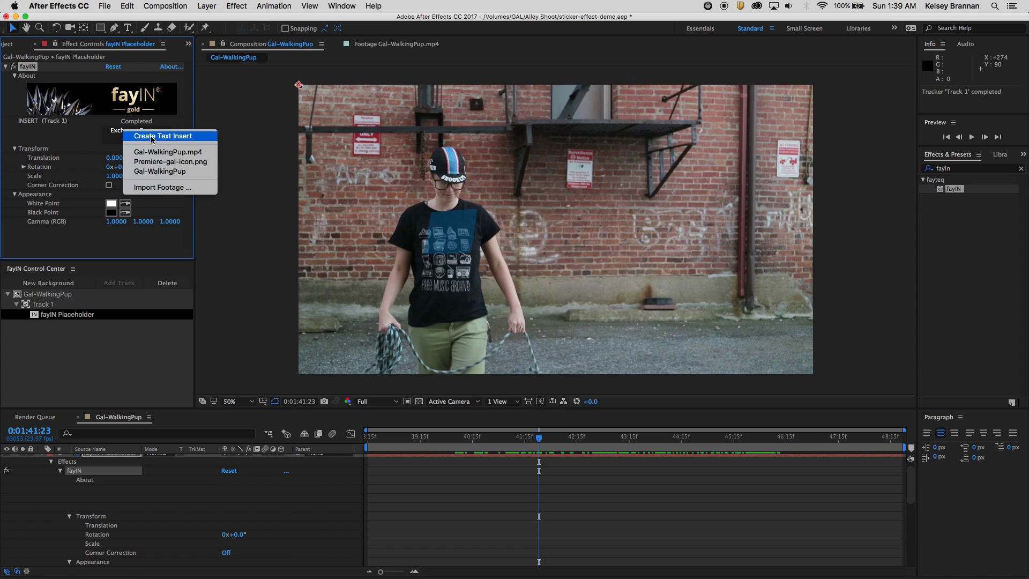
left_click(203, 163)
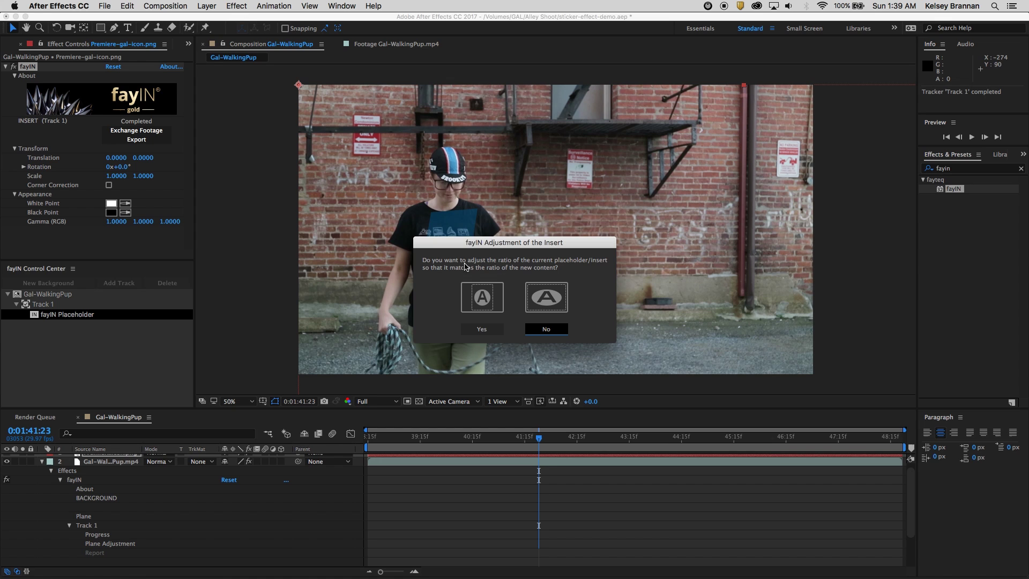
left_click(482, 329)
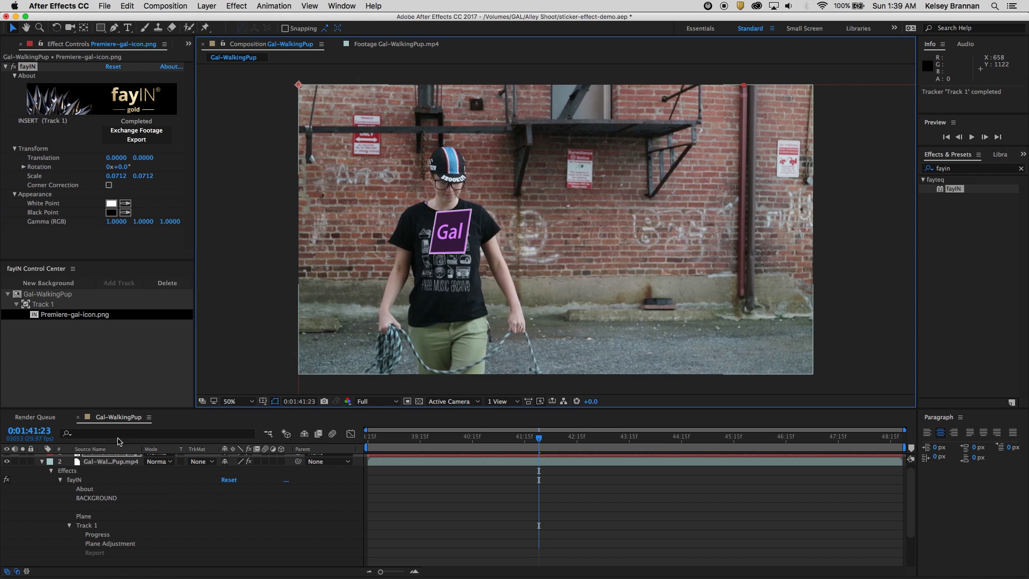
Step: Enable Corner Correction for the icon insert and reposition its top-left, bottom-right and top-right corners to straighten it into a rough square on the shirt
left_click(108, 186)
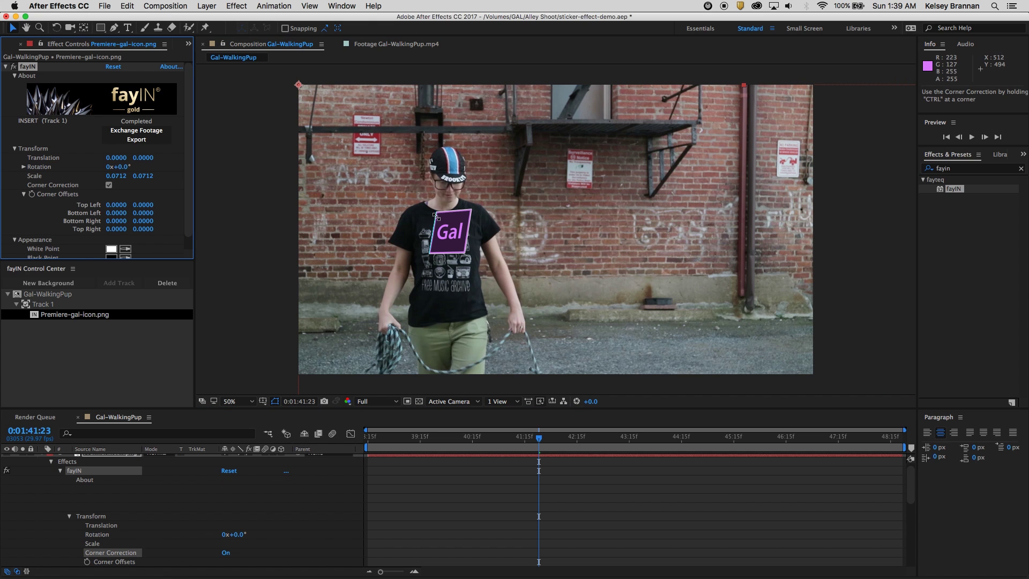
scroll(423, 249, "down", 2)
scroll(422, 250, "up", 3)
scroll(413, 251, "down", 1)
scroll(413, 251, "up", 1)
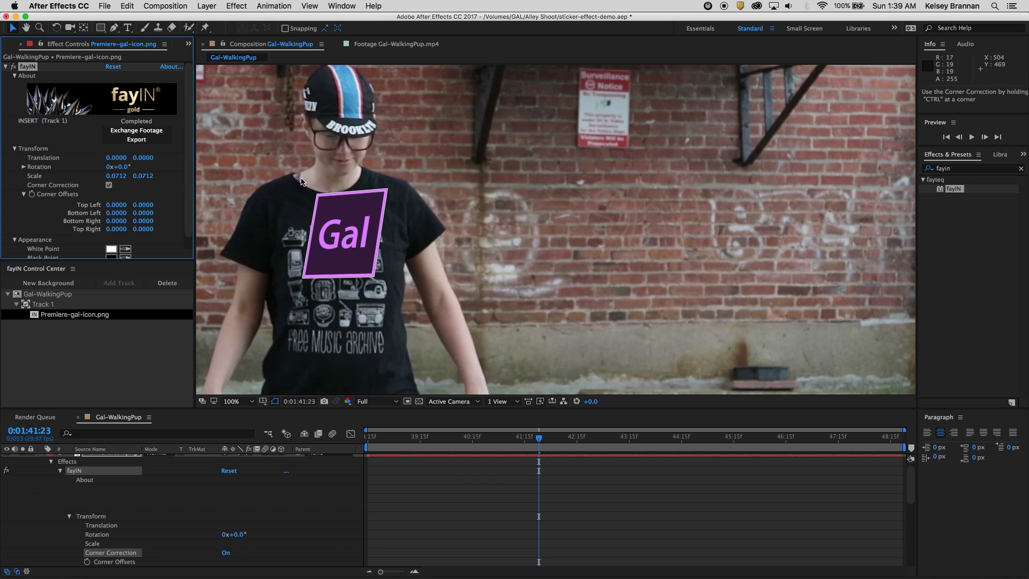
left_click_drag(317, 195, 304, 197)
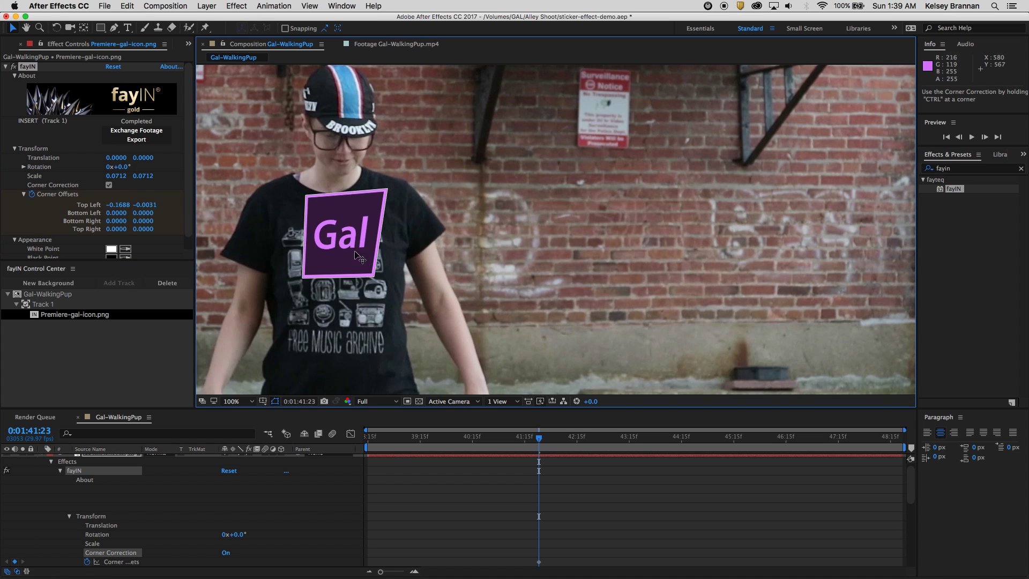
left_click_drag(377, 278, 382, 279)
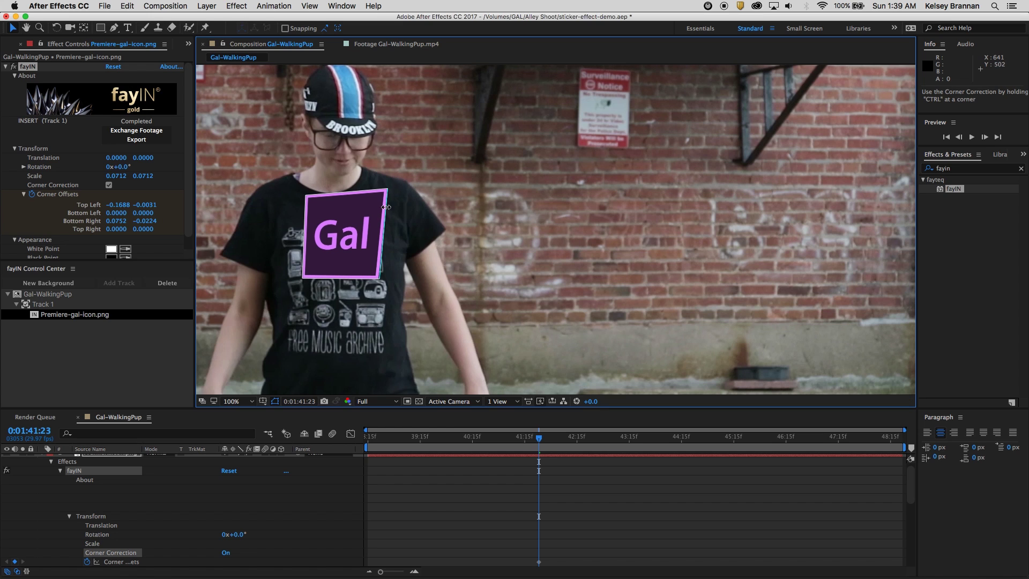
left_click_drag(387, 190, 377, 196)
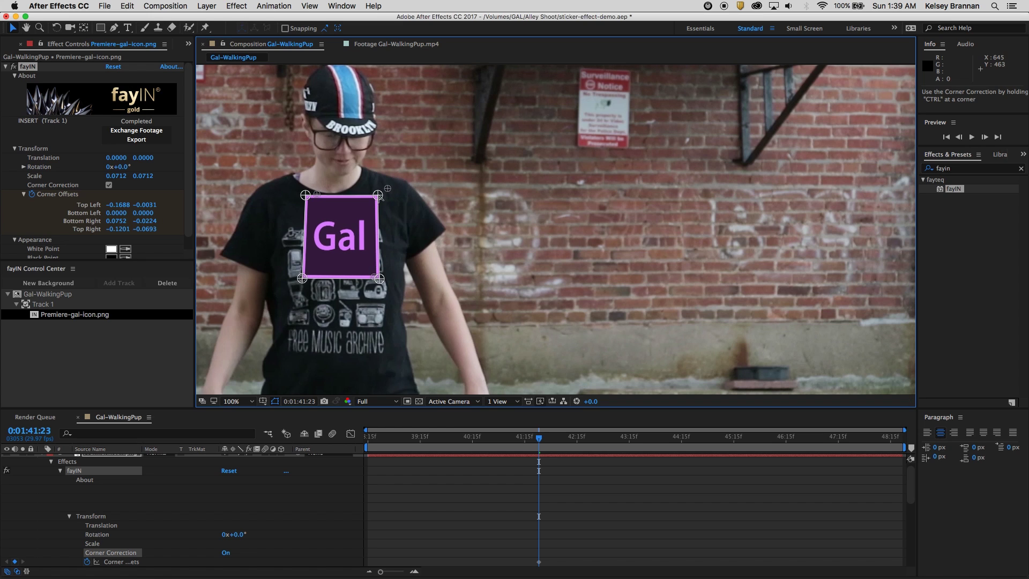
Step: Fine-tune the icon's corner offsets to about -0.27, -0.02 (top left), -0.05, 0.01 (bottom left), 0.07, -0.01 (bottom right) and -0.13, -0.07 (top right)
left_click_drag(306, 196, 303, 199)
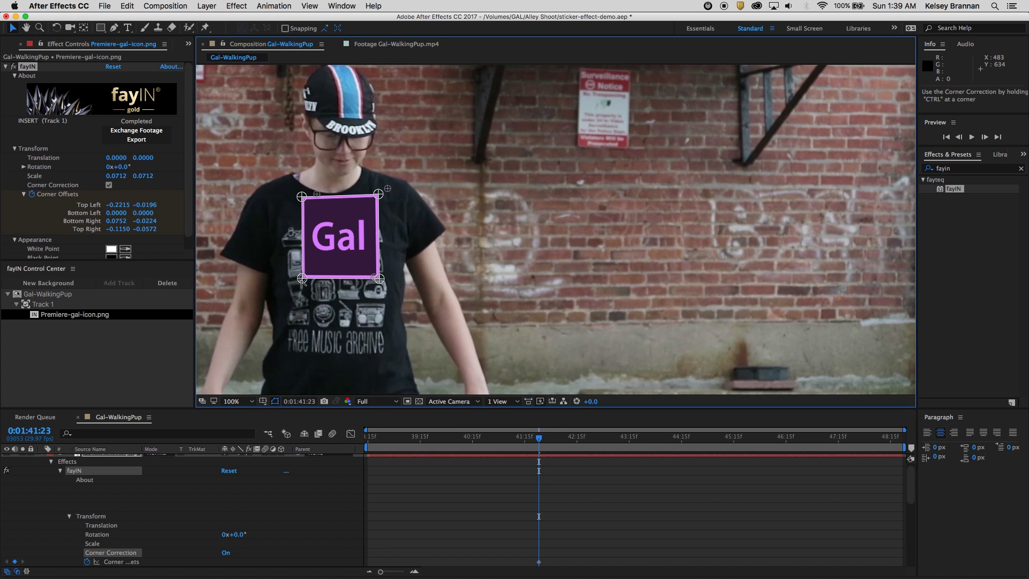
left_click_drag(301, 280, 301, 281)
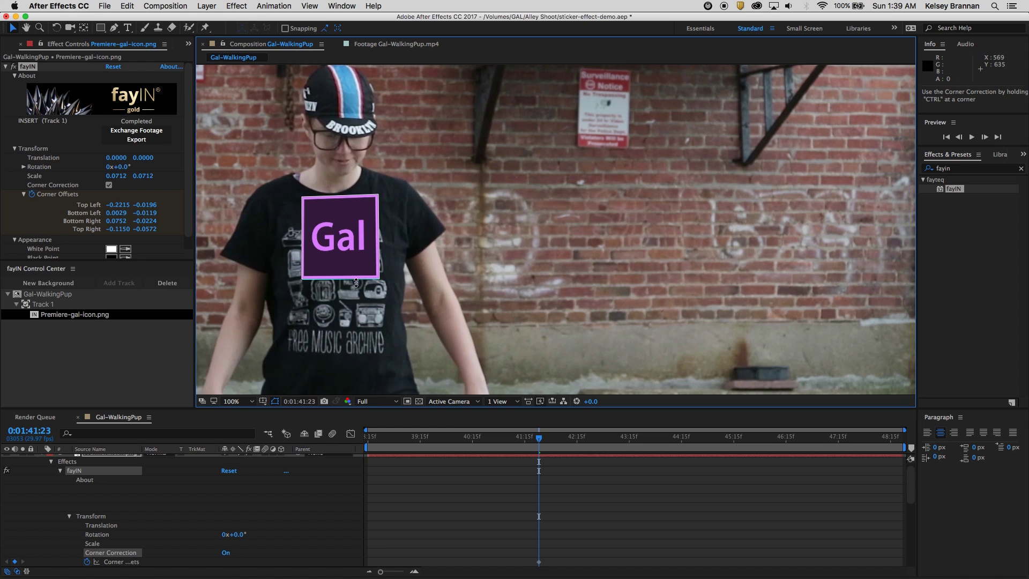
left_click_drag(379, 279, 379, 280)
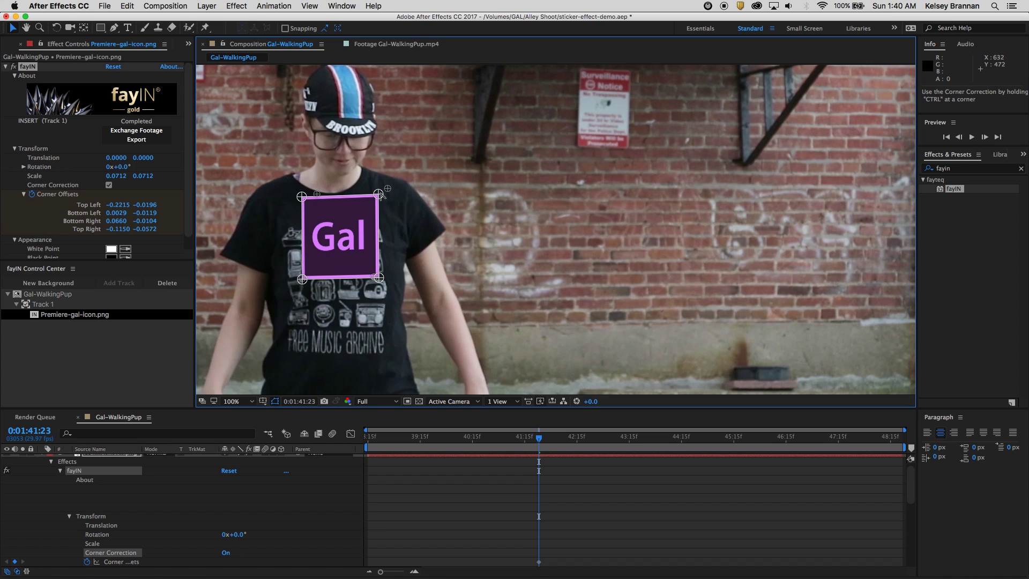
left_click_drag(380, 196, 378, 196)
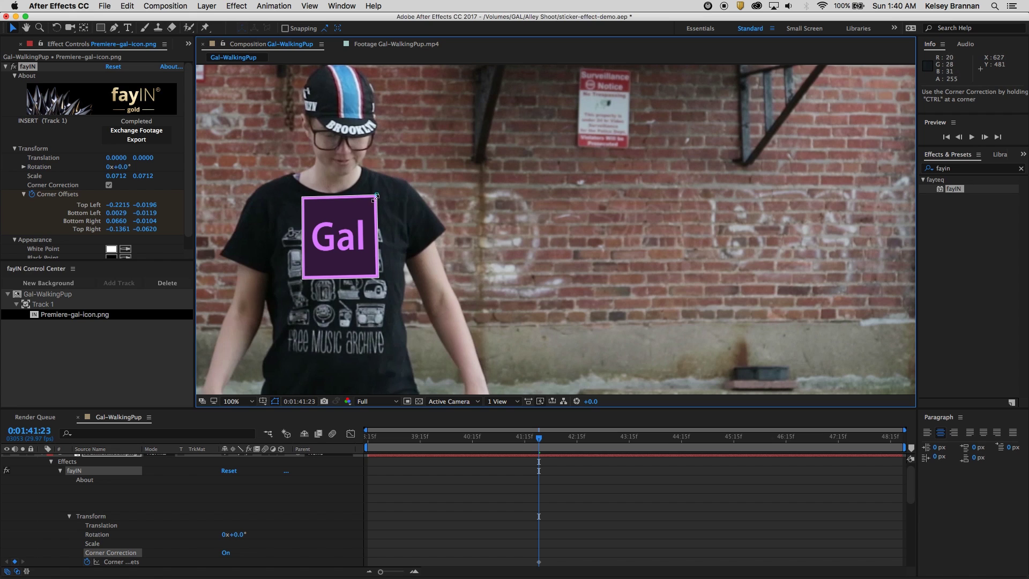
key("ctrl")
left_click_drag(376, 196, 379, 196)
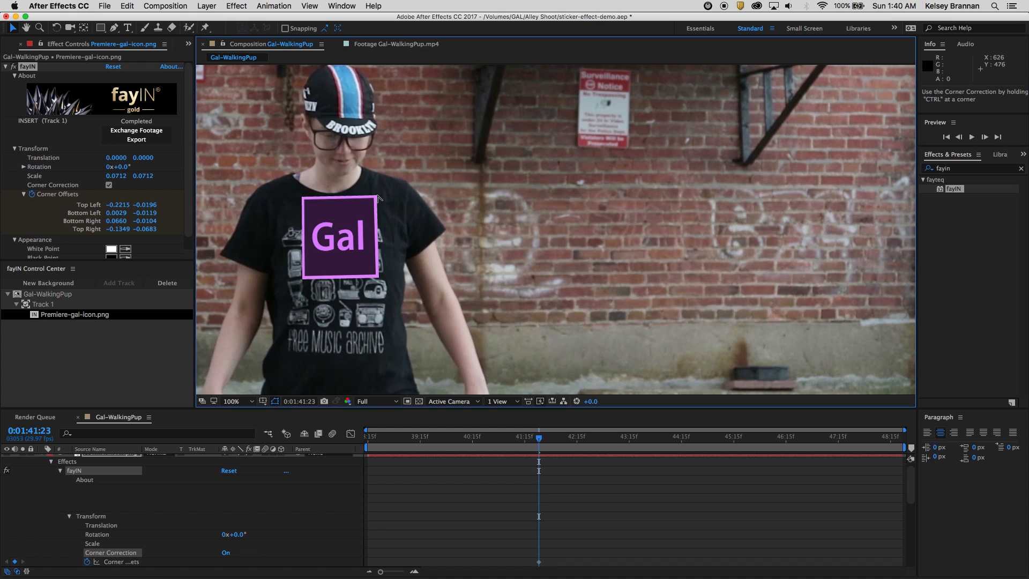
key("ctrl")
left_click_drag(304, 278, 300, 276)
key("ctrl")
left_click_drag(300, 199, 300, 199)
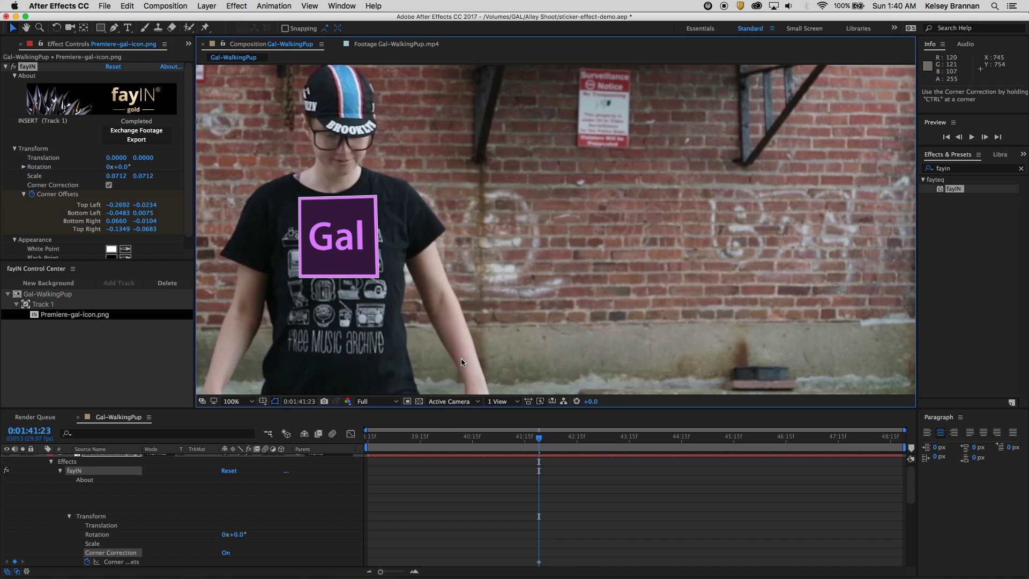
Step: Scrub the tracked shot to 0:01:43:03 and activate Plane Adjustment for Track 1
left_click_drag(450, 445, 492, 442)
left_click_drag(529, 447, 601, 449)
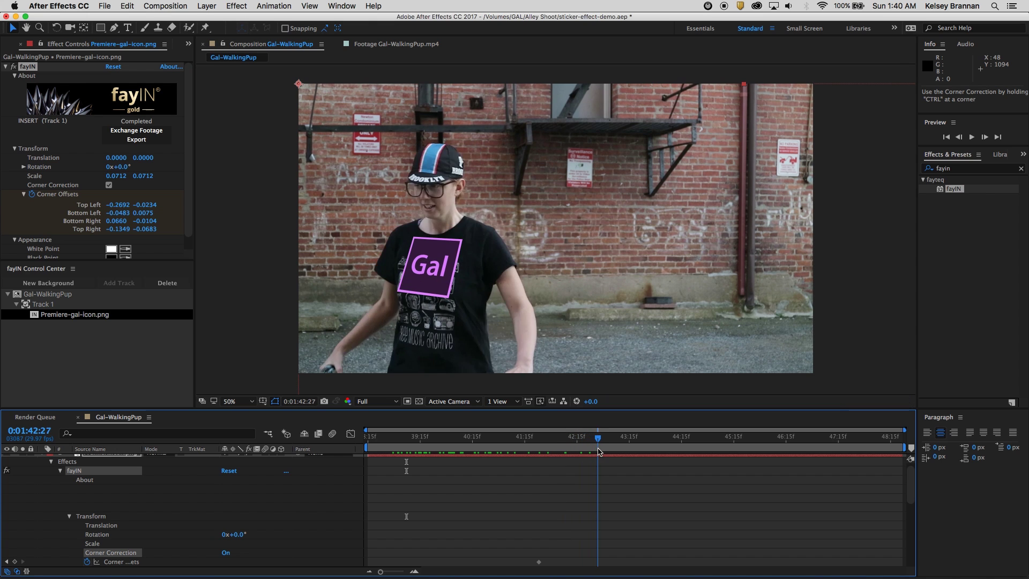
mouse_move(603, 452)
left_mouse_down()
mouse_move(624, 455)
mouse_move(593, 455)
mouse_move(607, 456)
left_mouse_up()
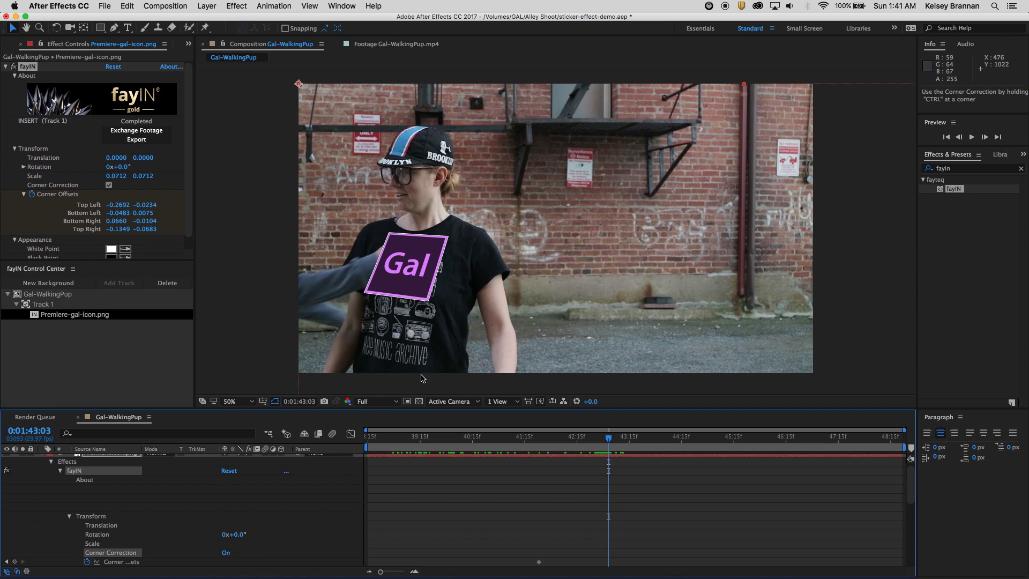
scroll(133, 502, "down", 1)
left_click(43, 306)
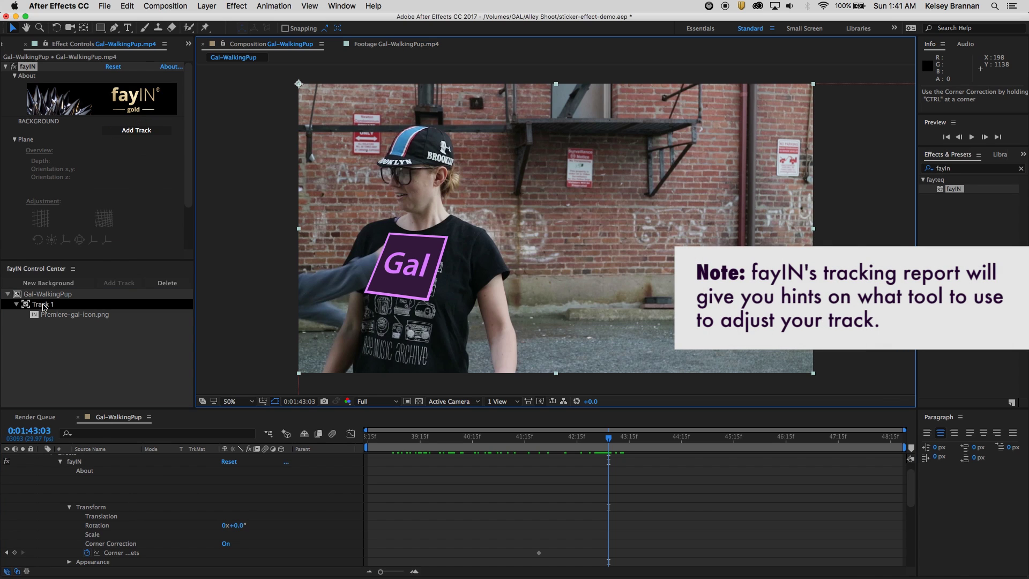
left_click_drag(73, 260, 75, 329)
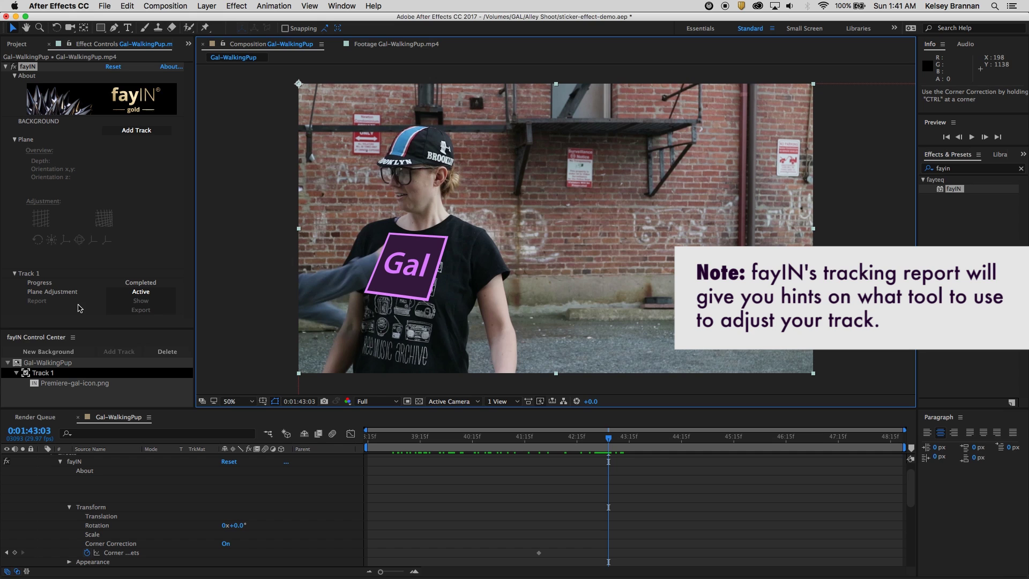
left_click(142, 292)
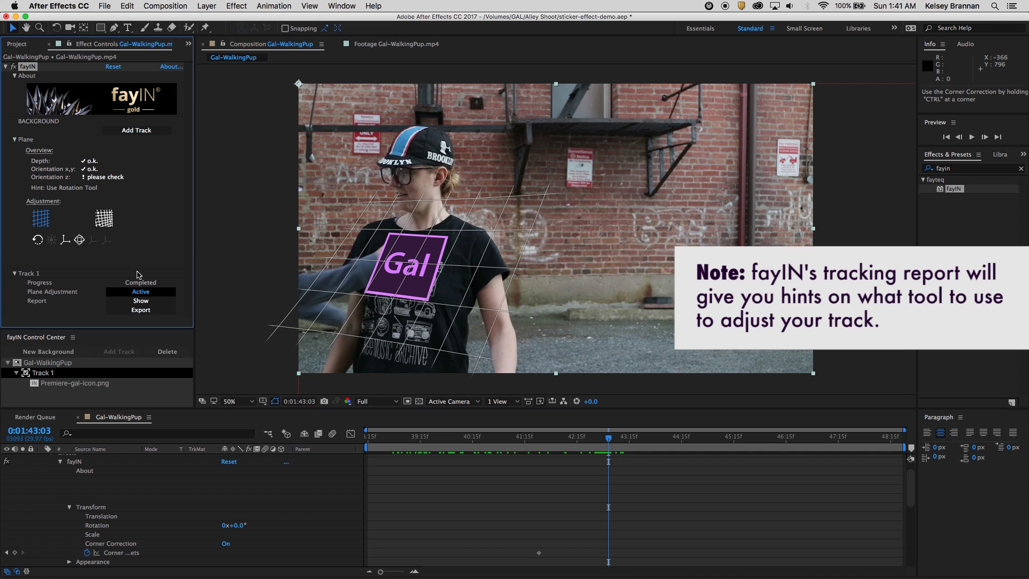
Step: Rotate the track's plane with the Rotation Tool so the icon straightens against the shirt
left_click(79, 240)
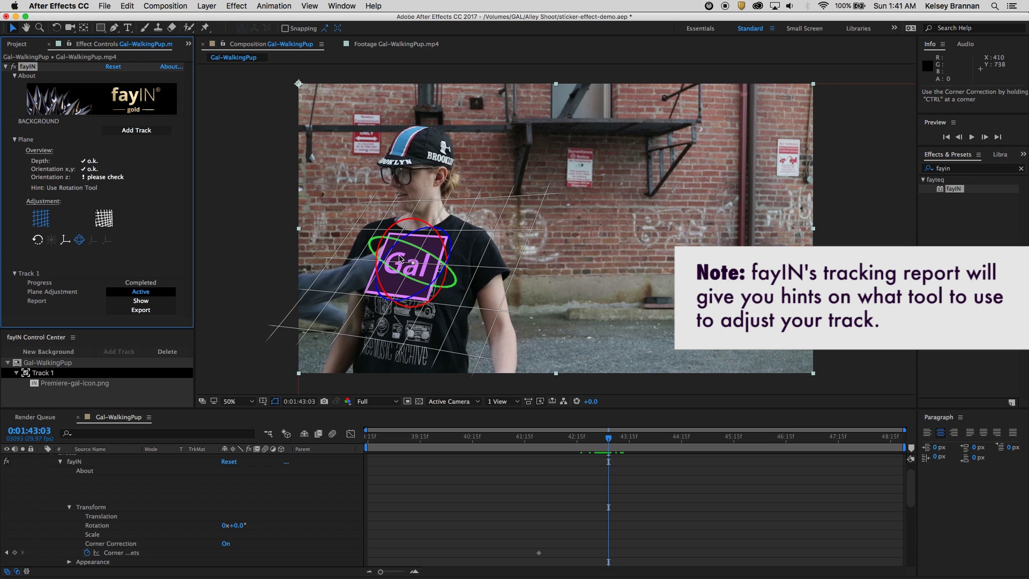
left_click_drag(380, 281, 386, 300)
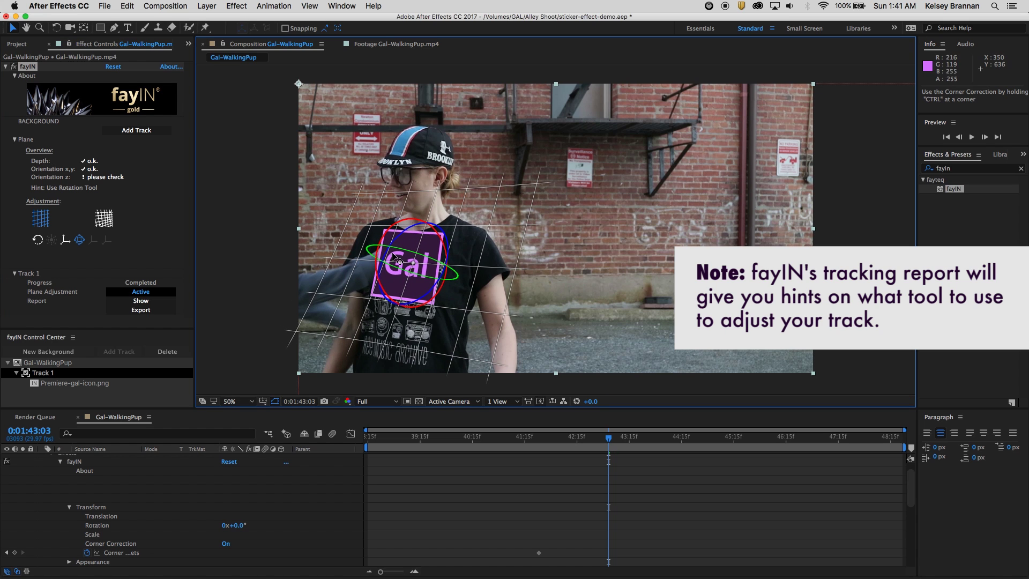
left_click_drag(391, 247, 392, 249)
left_click_drag(386, 292, 387, 297)
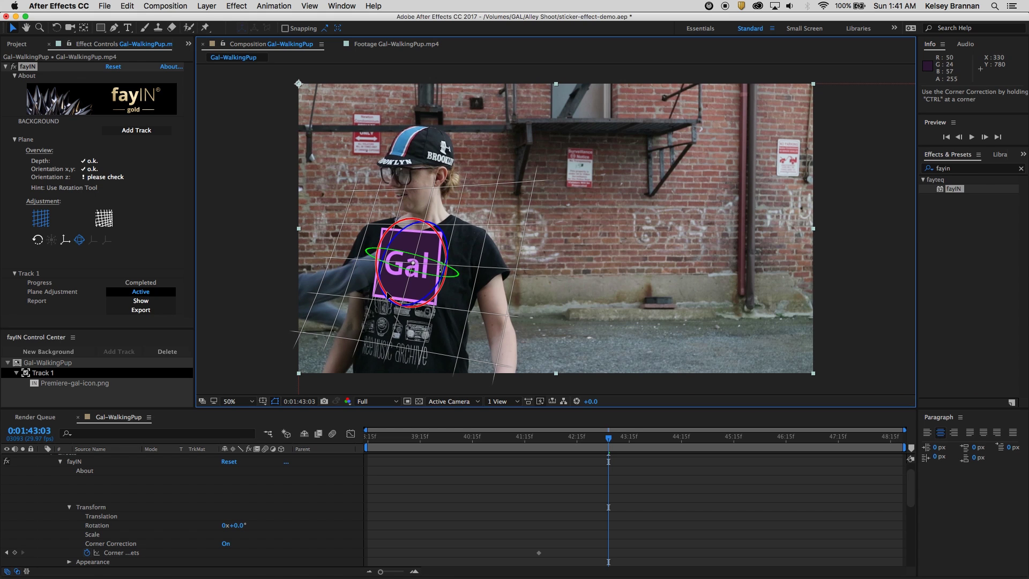
left_click_drag(416, 218, 418, 221)
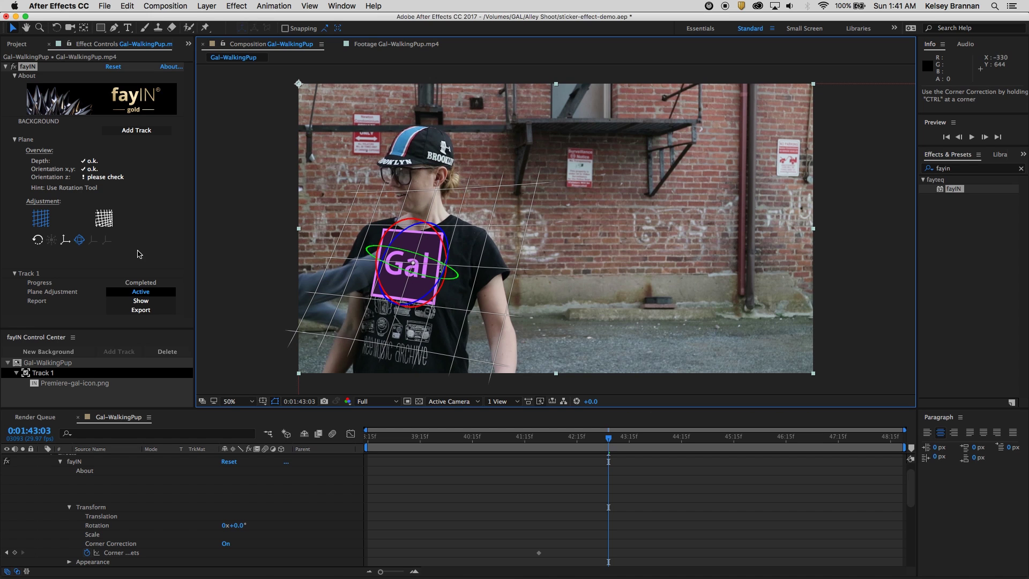
Step: Shift the track's plane slightly with the axis translation tool to re-centre the icon on the chest
left_click(63, 240)
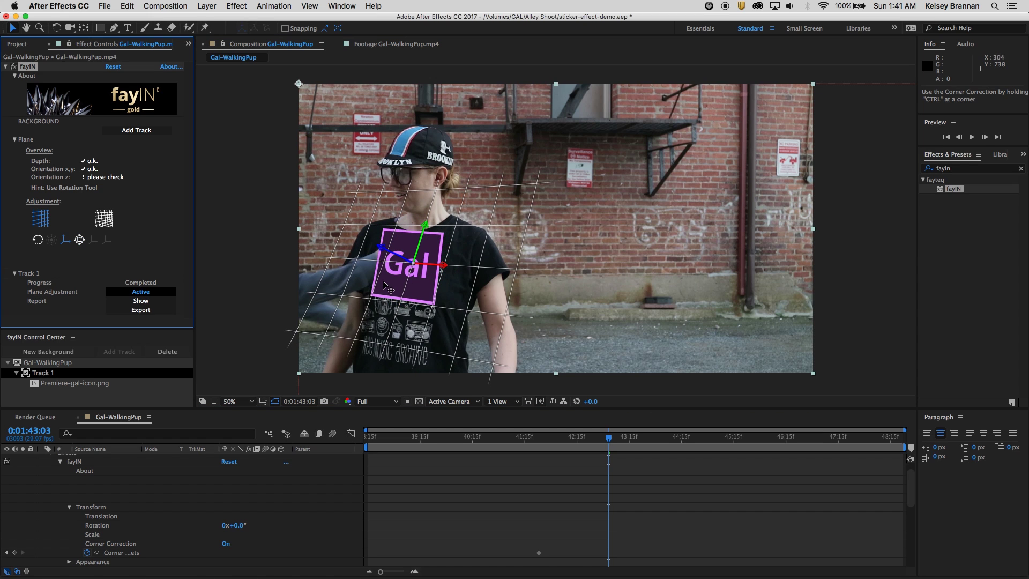
left_click_drag(392, 282, 390, 280)
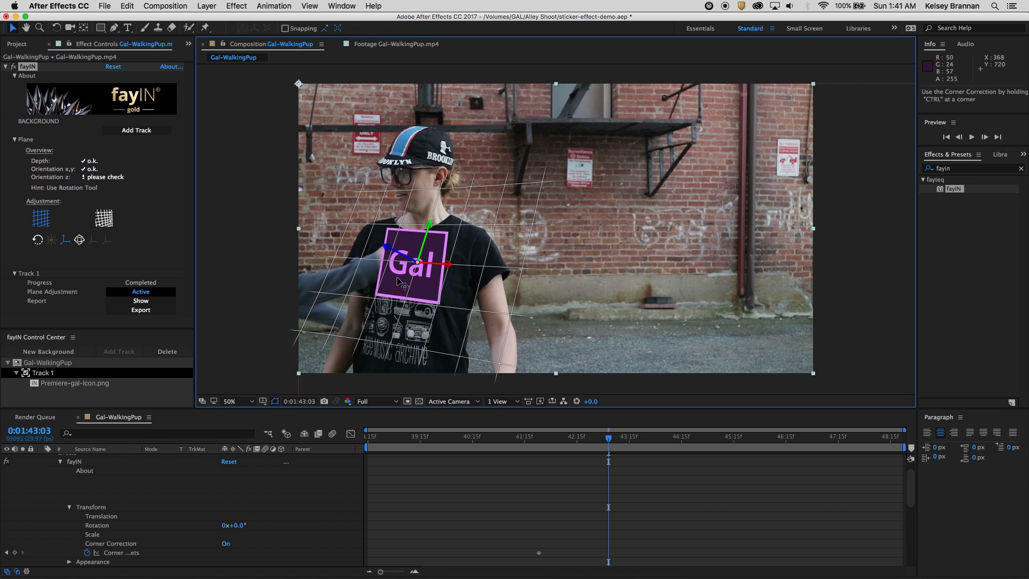
left_click_drag(397, 282, 397, 283)
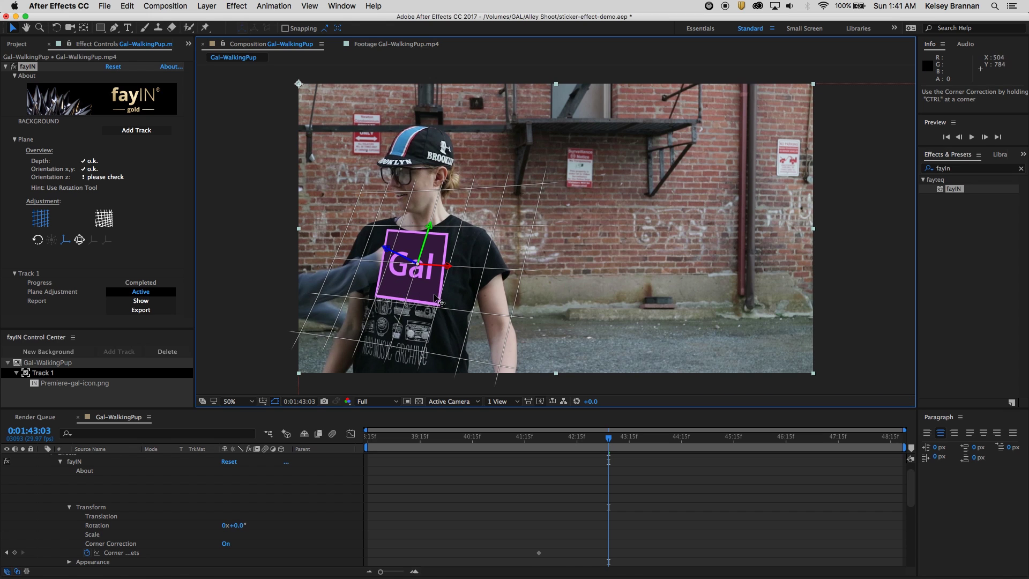
scroll(519, 477, "down", 1)
scroll(173, 500, "up", 3)
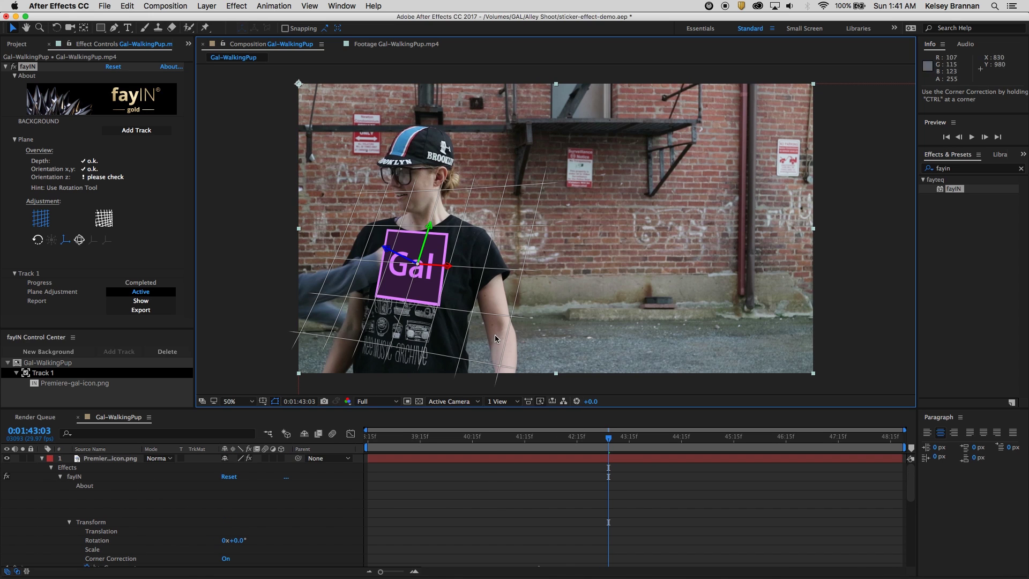
Step: Keyframe the Premiere-gal-icon.png layer's opacity at 100% on 0:01:43:03 and 0% one frame earlier, at 0:01:43:02
left_click(50, 468)
left_click(108, 460)
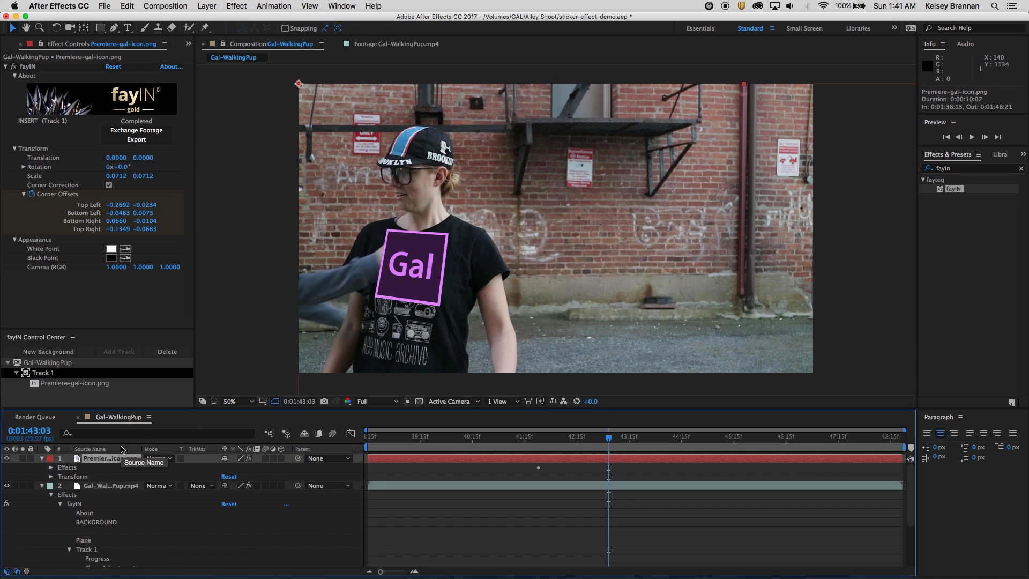
key("t")
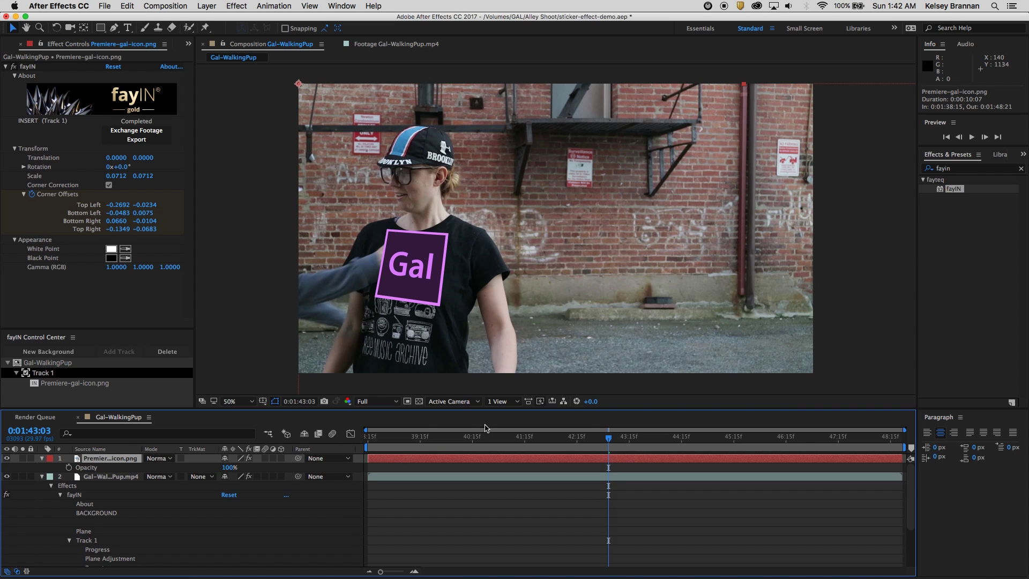
left_click_drag(608, 437, 609, 440)
left_click(70, 468)
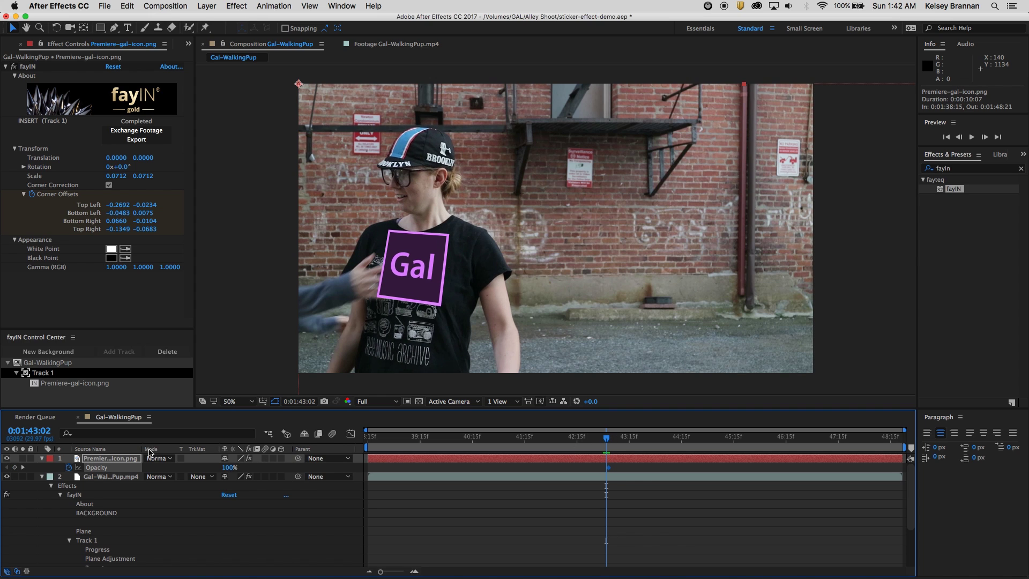
left_click(228, 467)
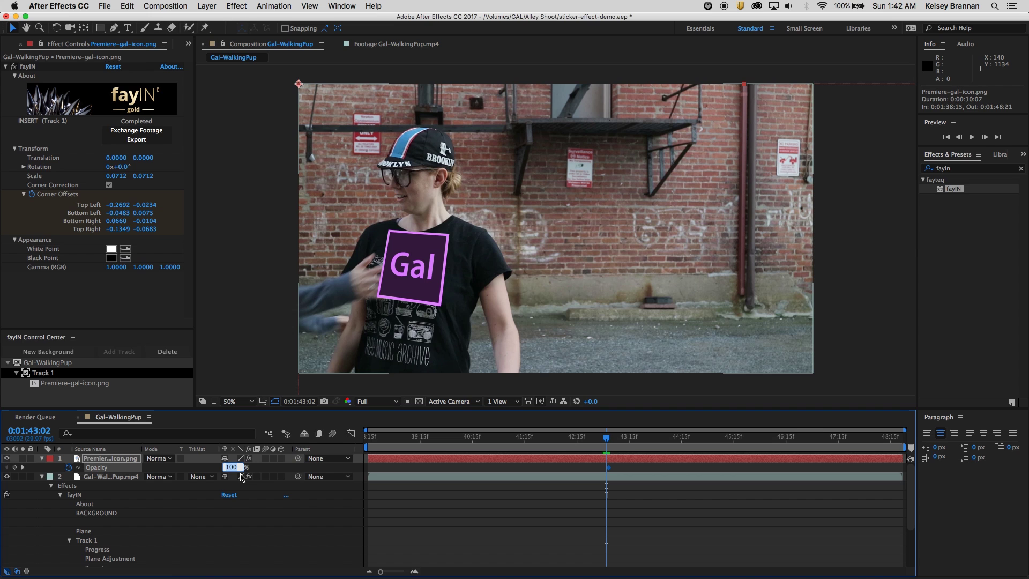
type("0")
key("Return")
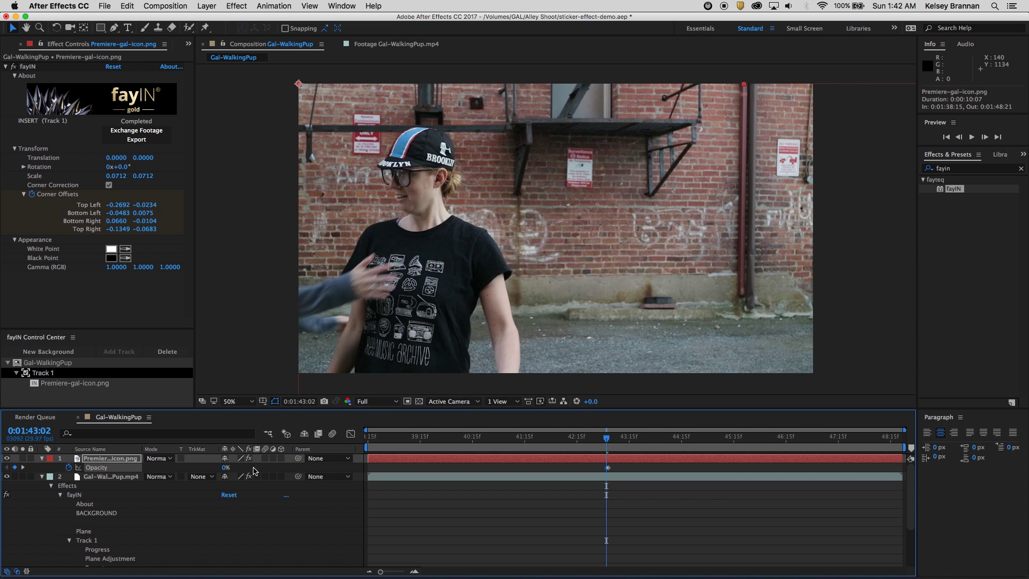
Step: At 0:01:43:04, duplicate the Gal-WalkingPup.mp4 layer, strip the copy's fayIN effect and place it above the icon layer
left_click_drag(607, 436, 610, 438)
left_click(43, 476)
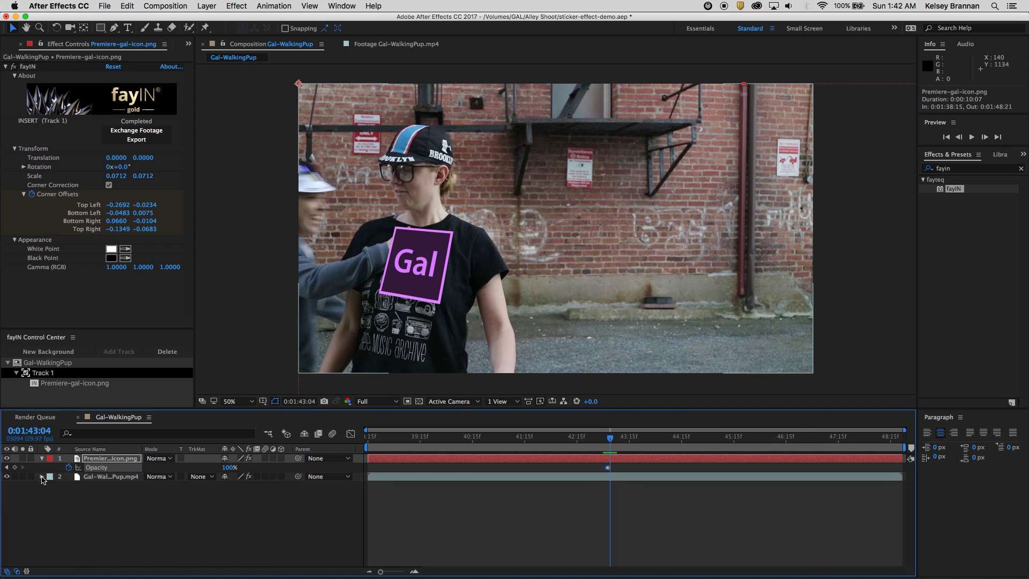
left_click(86, 477)
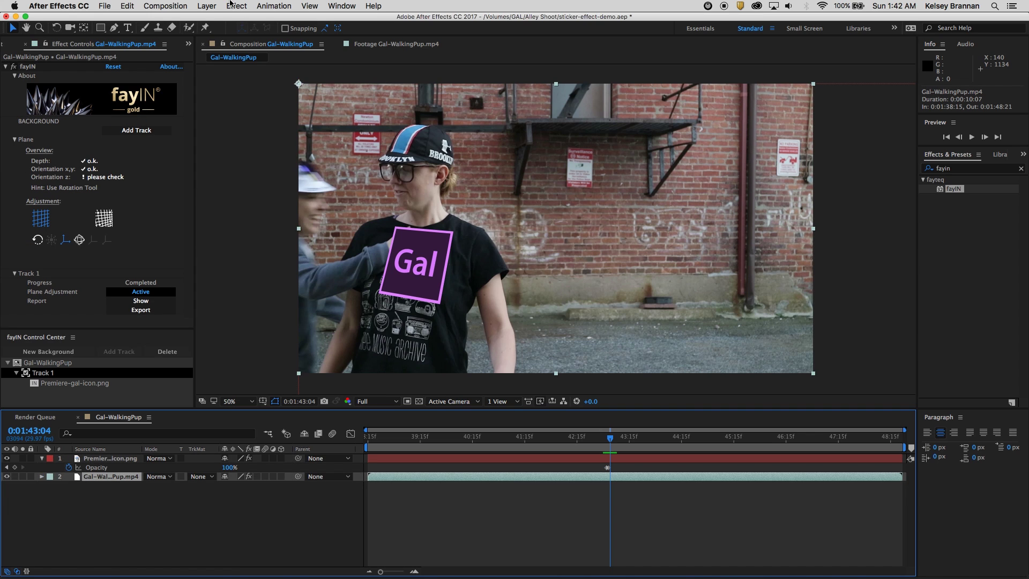
left_click(128, 6)
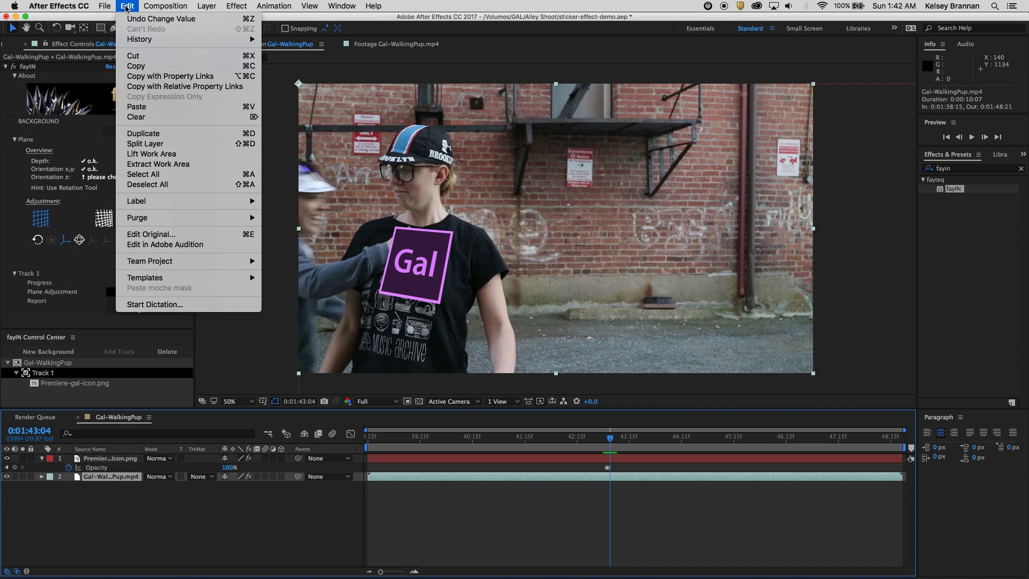
left_click(144, 132)
left_click(99, 485)
left_click(108, 476)
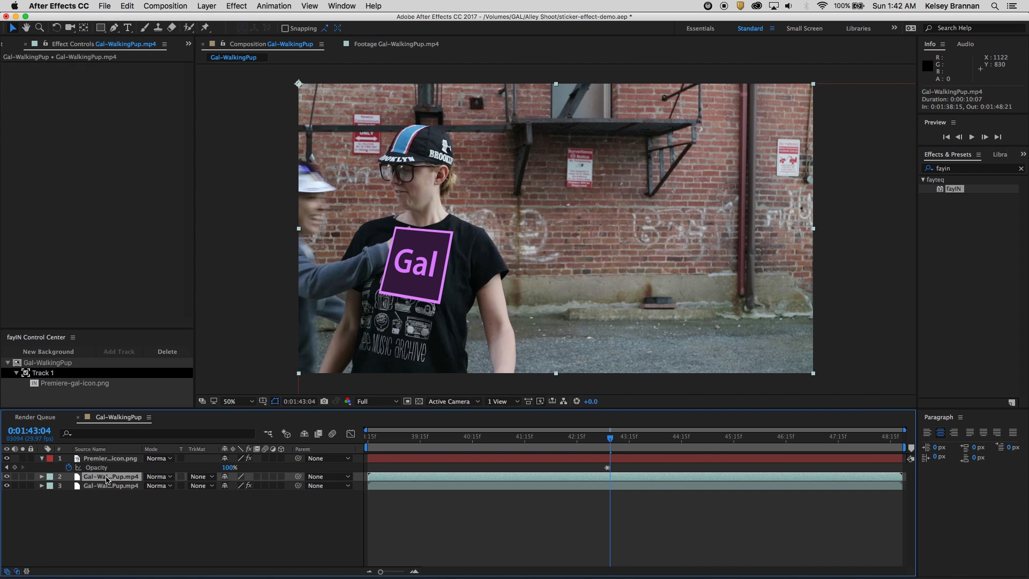
left_click_drag(107, 478, 107, 458)
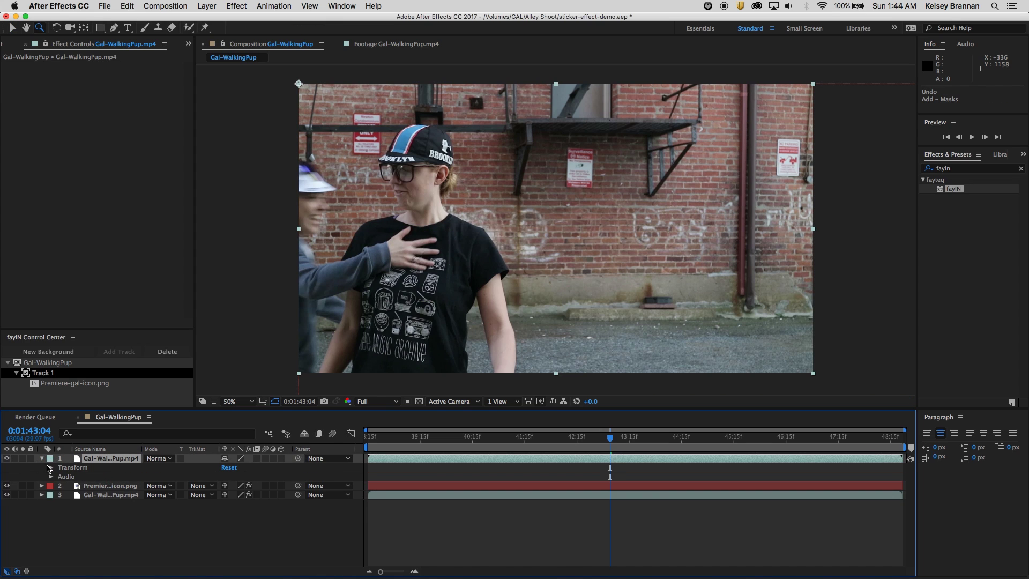
Step: Start a Pen tool mask on the top Gal-WalkingPup.mp4 layer, running from the wrist along the thumb's upper edge to its tip
left_click(114, 28)
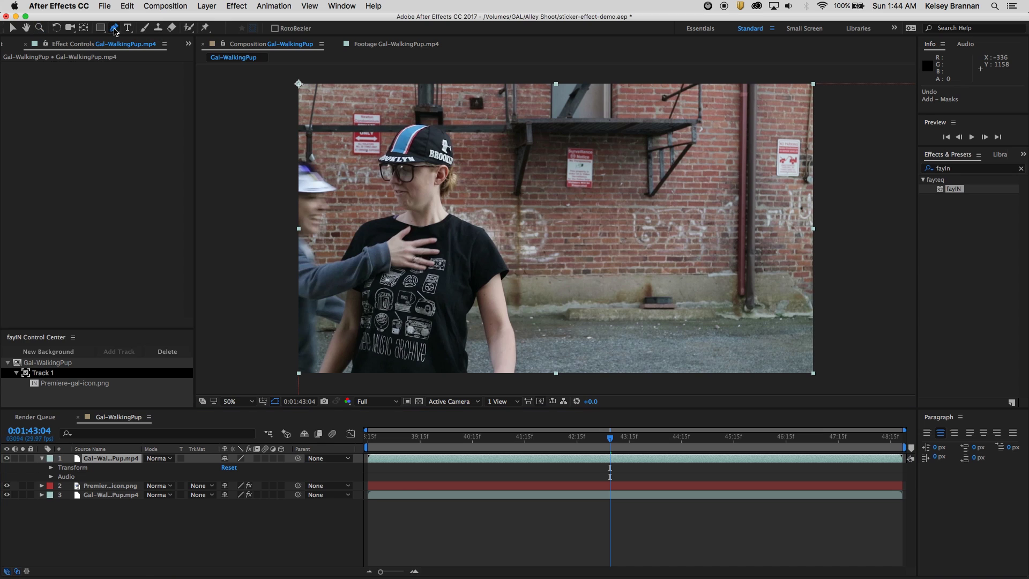
left_click(384, 242)
left_click(397, 233)
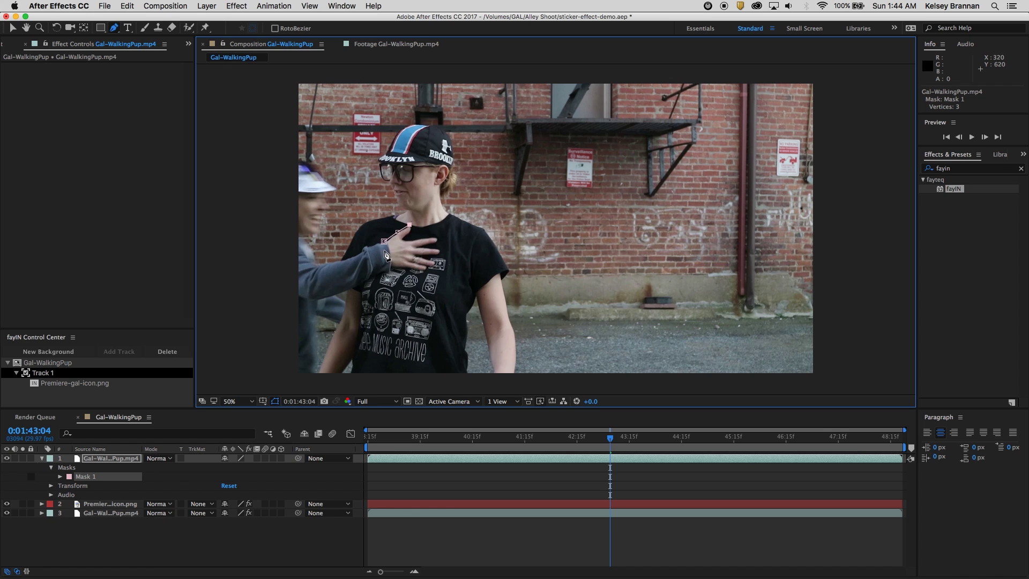
scroll(384, 247, "down", 1)
scroll(439, 246, "up", 2)
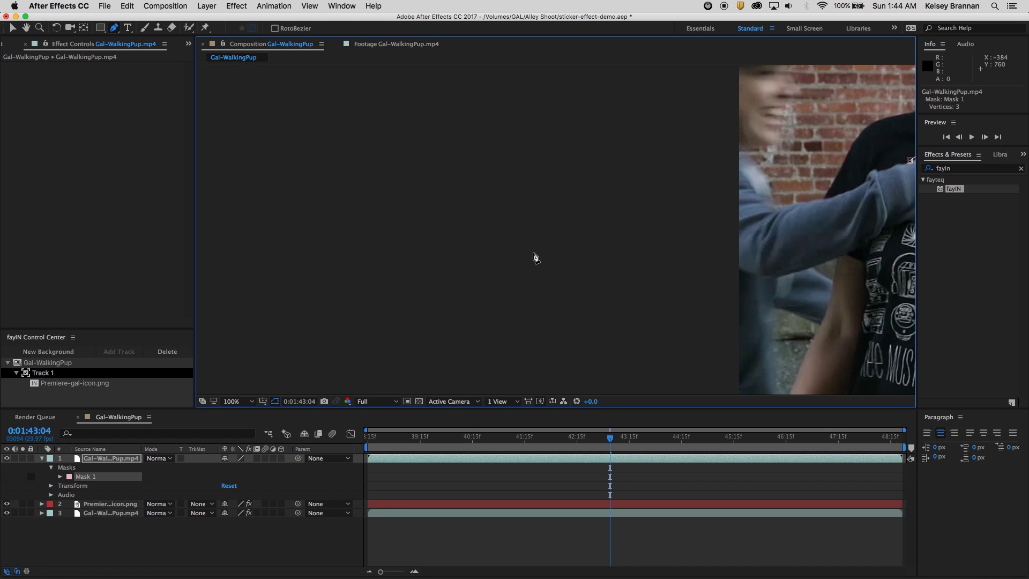
key("space")
left_click_drag(682, 219, 231, 266)
left_click_drag(466, 255, 413, 260)
left_click_drag(439, 228, 439, 228)
key("period")
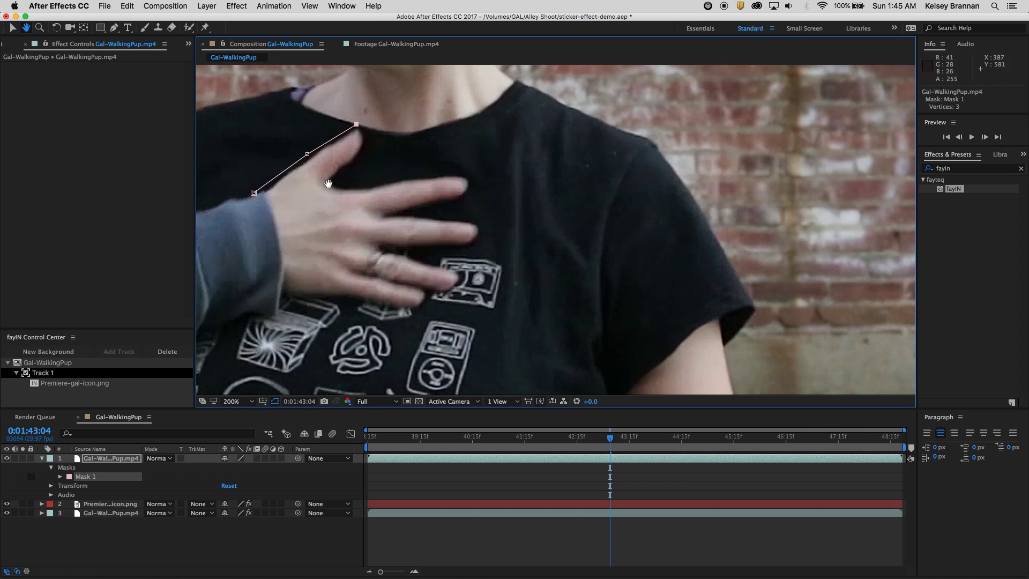
key("p")
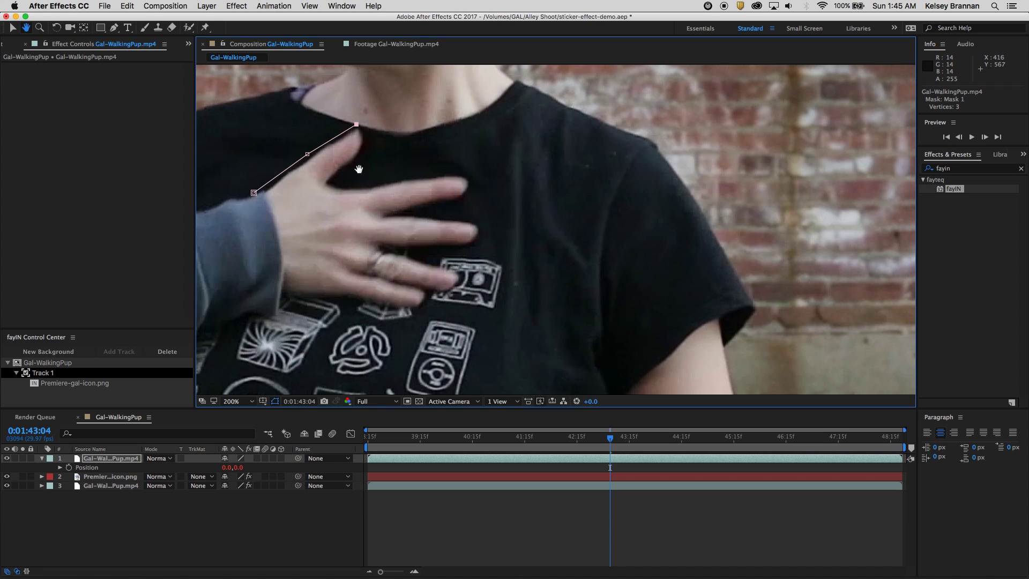
Step: Continue the mask path around the thumb tip and along both sides of the index fingertip with curved points
left_click(114, 28)
left_click(366, 141)
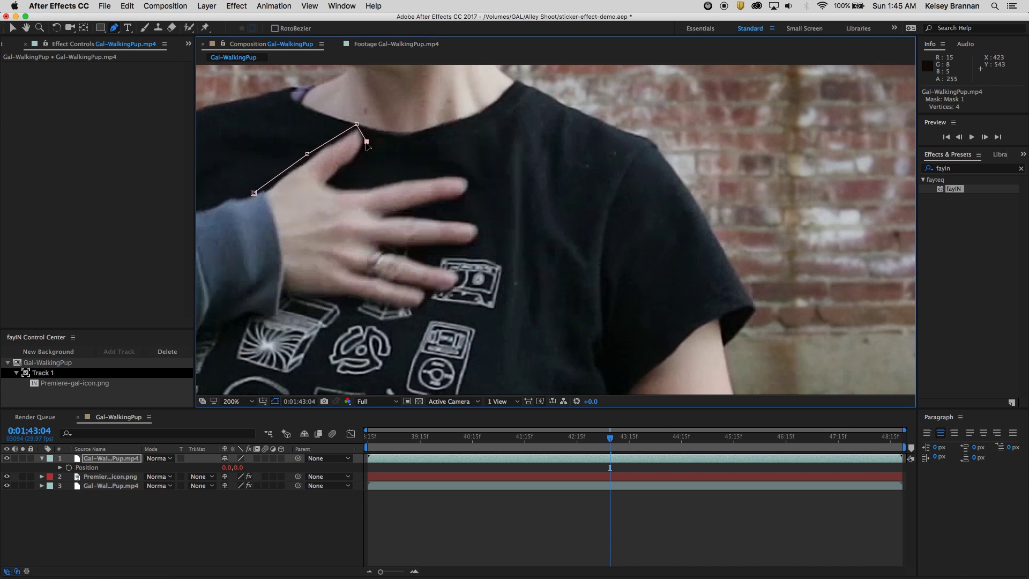
left_click_drag(363, 147, 355, 126)
left_click(349, 165)
key("super+z")
left_click(328, 182)
left_click_drag(358, 189, 375, 186)
left_click(422, 176)
left_click_drag(468, 179, 469, 187)
left_click(461, 200)
Step: Trace the mask around the remaining three fingers and the lower hand, closing the path at the wrist
left_click(386, 213)
left_click(443, 219)
left_click_drag(481, 230, 480, 238)
left_click(470, 245)
left_click_drag(375, 243, 374, 256)
left_click(451, 270)
left_click_drag(450, 290, 402, 306)
left_click(360, 270)
left_click(424, 292)
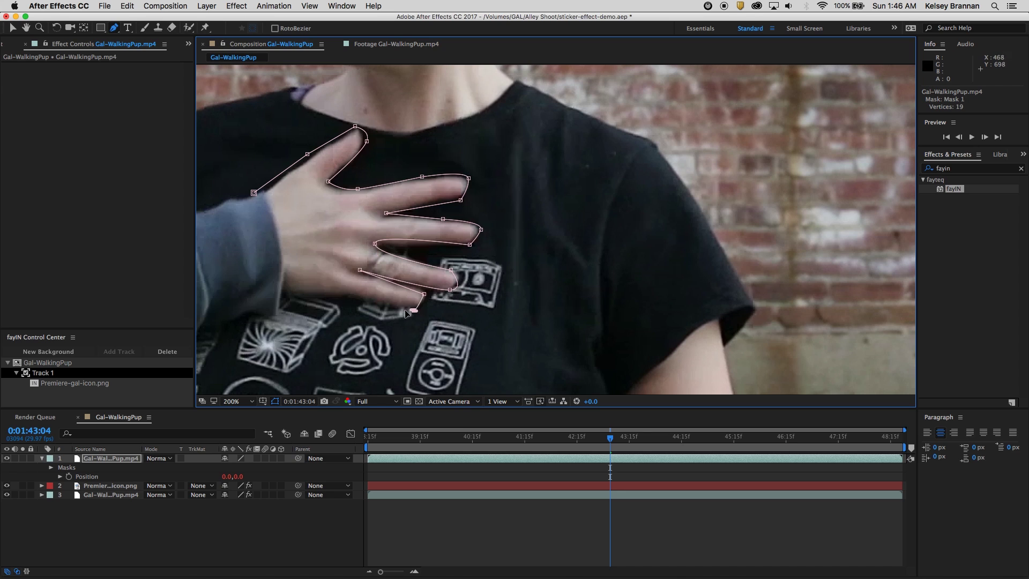
left_click(336, 293)
left_click(288, 296)
left_click(259, 298)
left_click(253, 193)
Step: Nudge the mask's points at the wrist, thumb and index finger inward to fit the hand's edge tightly
left_click_drag(254, 193, 254, 198)
left_click_drag(307, 155, 309, 161)
left_click_drag(367, 141, 363, 144)
left_click_drag(431, 205, 431, 202)
left_click_drag(460, 200, 422, 180)
left_click_drag(468, 178, 467, 181)
key("comma")
key("comma")
key("period")
key("comma")
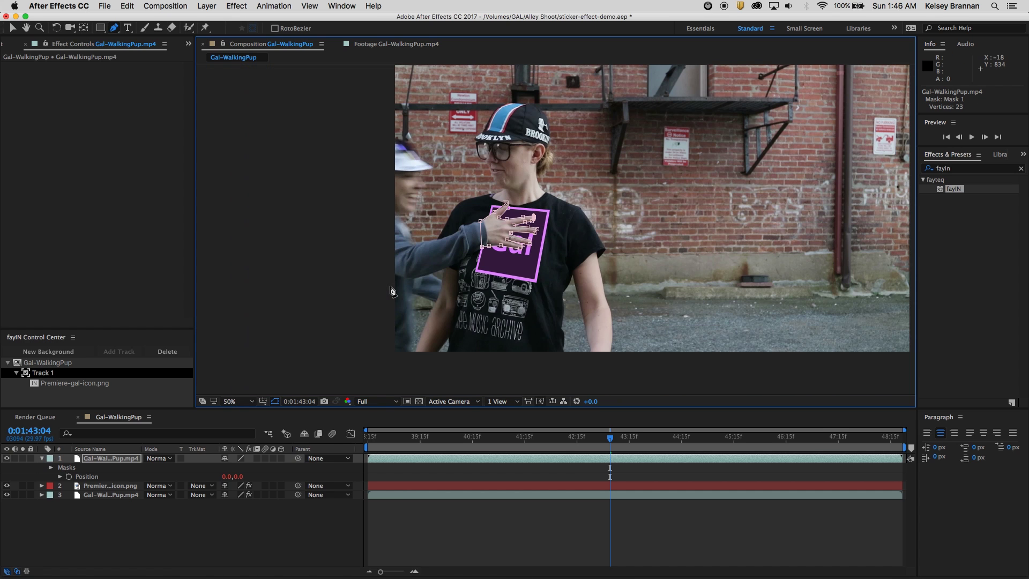
Step: Expand Mask 1's properties and set a first Mask Path keyframe at 0:01:43:04
key("v")
left_click(115, 564)
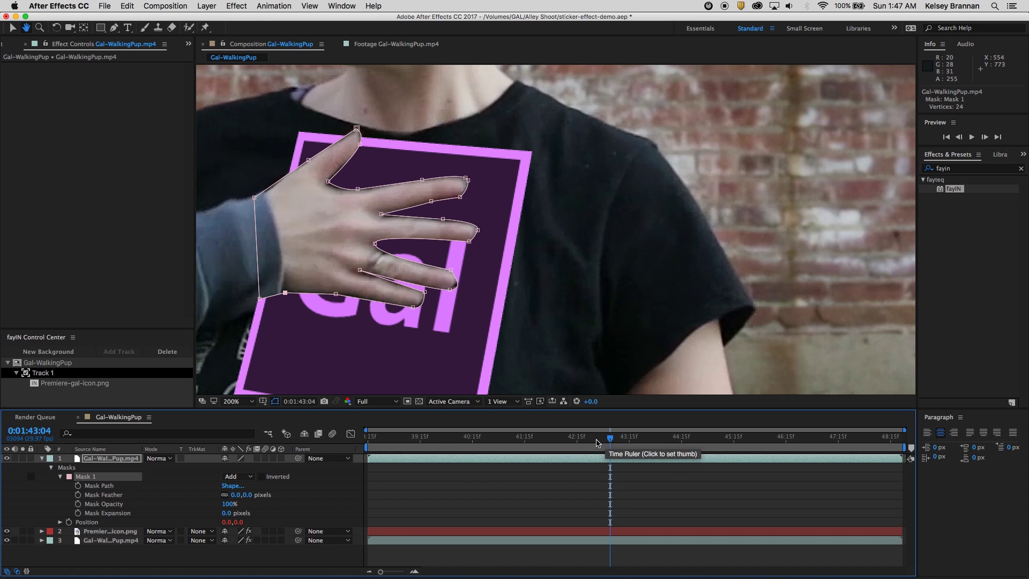
left_click_drag(611, 438, 611, 437)
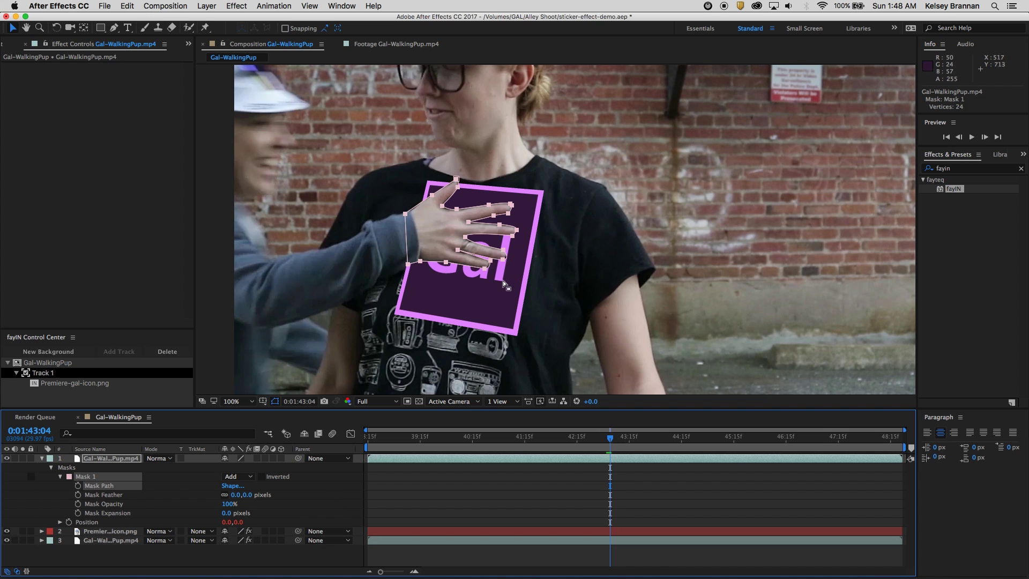
left_click_drag(380, 571, 403, 571)
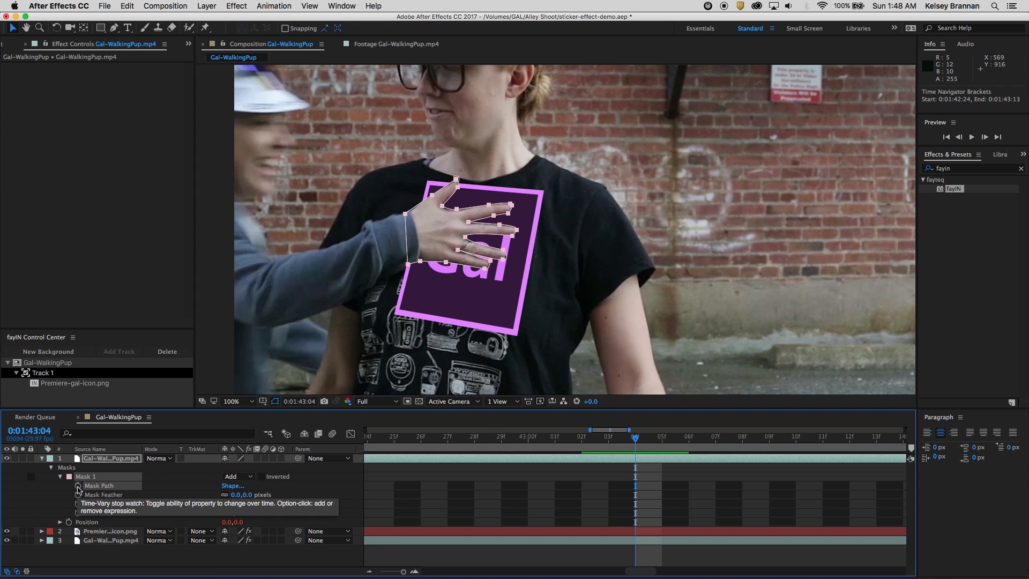
left_click(78, 485)
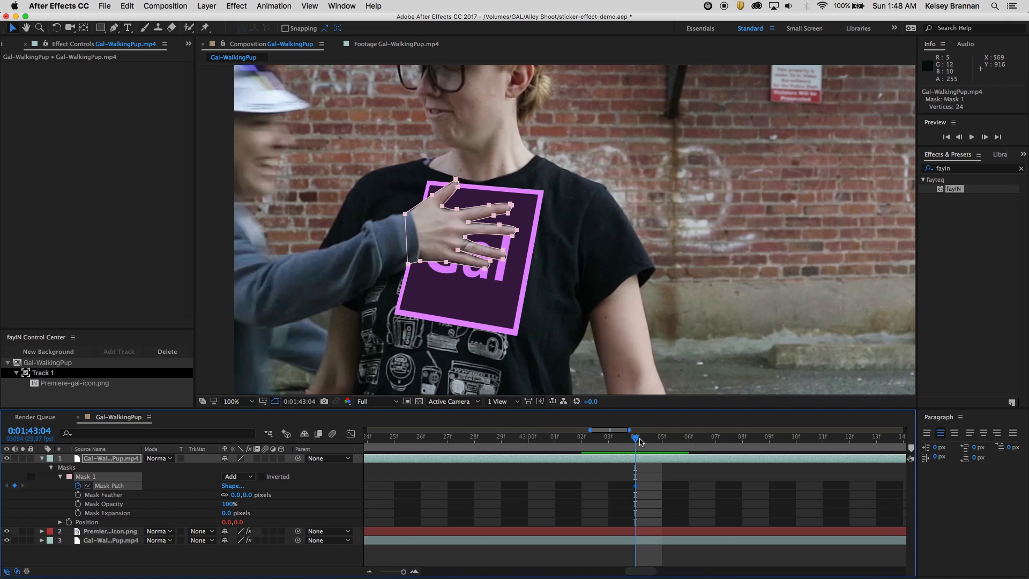
Step: At 0:01:43:05, reshape Mask 1 around the thumb and the upper edge of the index finger to follow the hand
left_click_drag(638, 439, 655, 440)
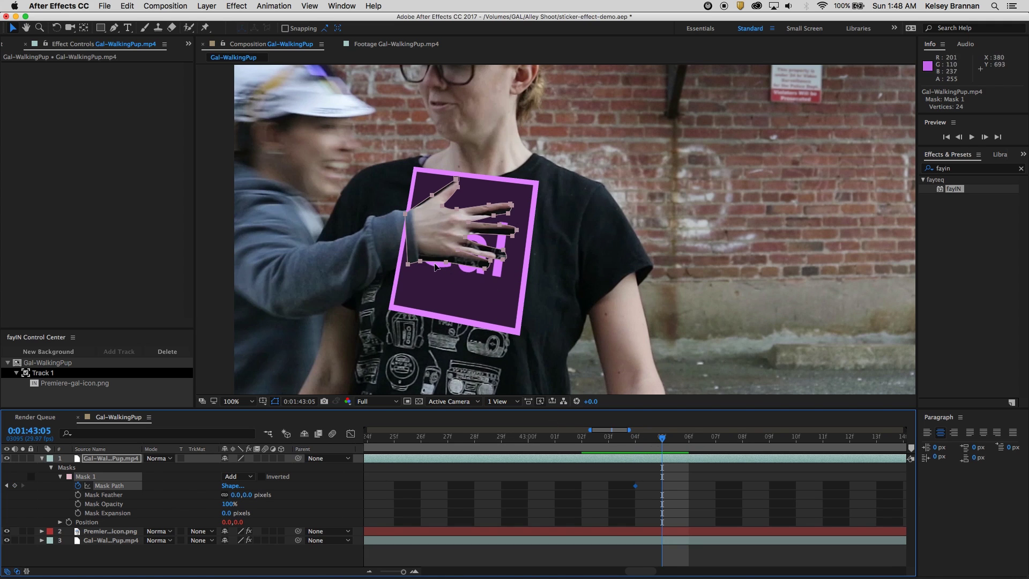
left_click_drag(434, 240, 449, 234)
key("period")
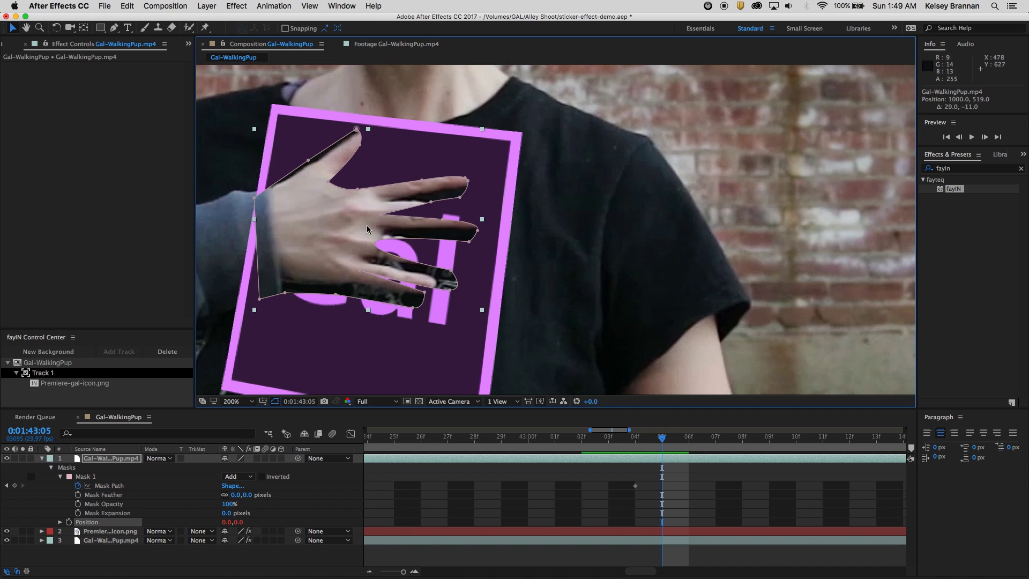
left_click(114, 27)
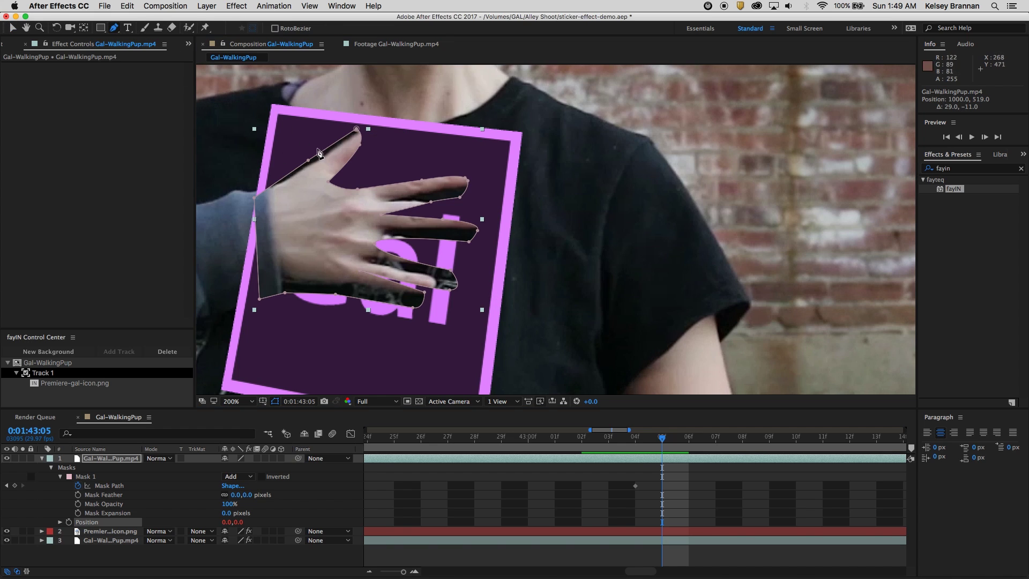
left_click_drag(329, 182, 360, 126)
left_click_drag(308, 160, 308, 165)
left_click_drag(358, 189, 418, 169)
left_click_drag(422, 180, 465, 162)
mouse_move(465, 178)
left_mouse_down()
mouse_move(484, 171)
mouse_move(475, 187)
left_mouse_up()
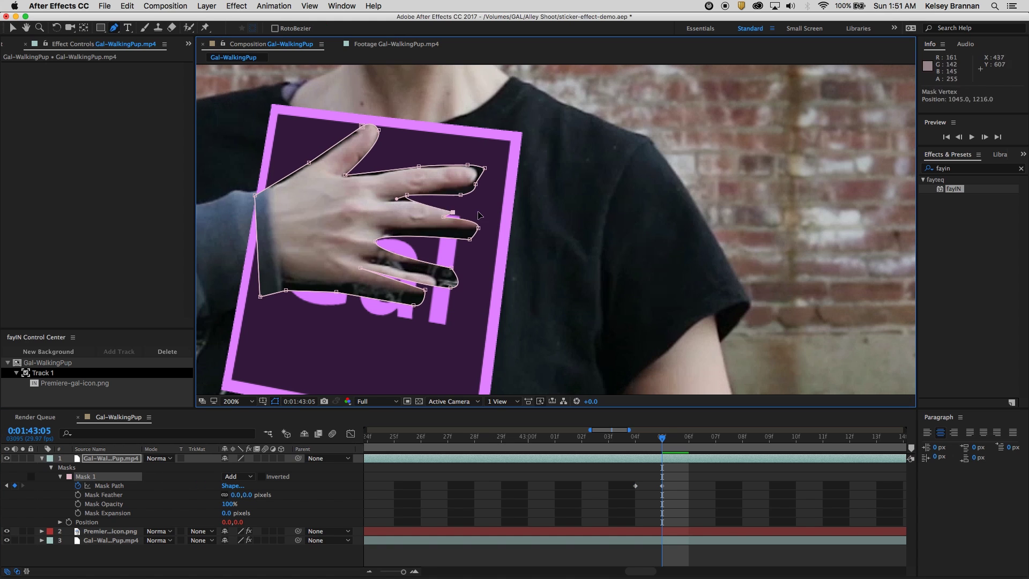
Step: Refit the mask around the ring and middle fingers, and tighten it along the lower side and tip of the index finger
left_click_drag(450, 290, 461, 266)
mouse_move(469, 239)
left_mouse_down()
mouse_move(416, 225)
mouse_move(468, 228)
left_mouse_up()
left_click_drag(504, 229, 488, 211)
left_click(435, 200)
left_click_drag(406, 195, 387, 198)
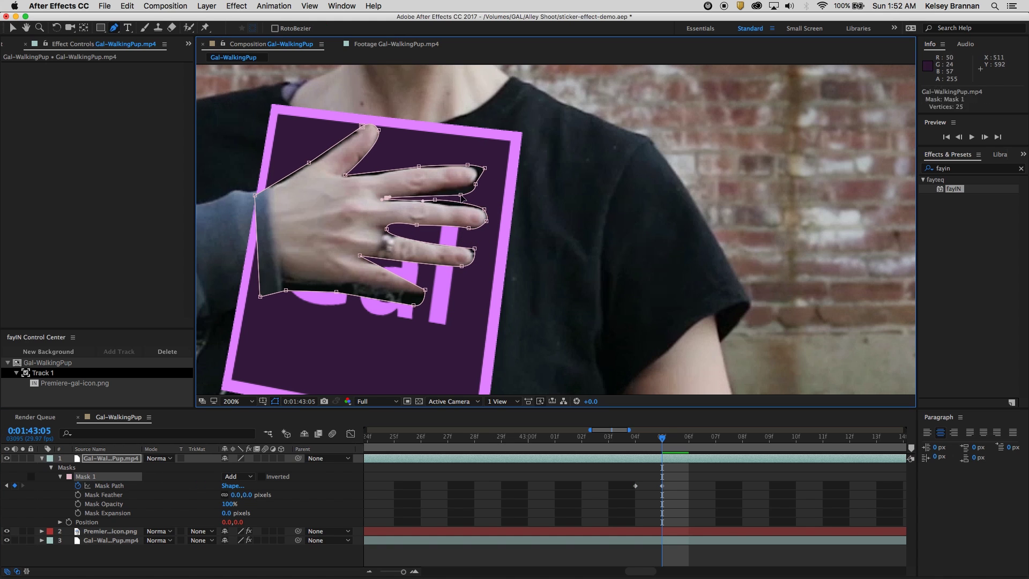
left_click_drag(461, 195, 430, 191)
left_click_drag(476, 185, 469, 184)
left_click_drag(484, 168, 417, 166)
Step: Fit the mask to the little finger and the hand's lower edge, fine-tuning the nearby finger points
left_click_drag(425, 290, 435, 276)
left_click_drag(382, 261, 380, 263)
left_click_drag(414, 305, 320, 283)
left_click_drag(286, 290, 287, 280)
left_click_drag(436, 276, 423, 274)
left_click_drag(437, 287, 434, 287)
left_click_drag(474, 249, 471, 248)
left_click_drag(434, 200, 431, 203)
Step: At 0:01:43:06, move the mask's points at the thumb base, wrist, lower hand and little finger onto the shifted hand
left_click(664, 440)
left_click_drag(672, 437, 685, 438)
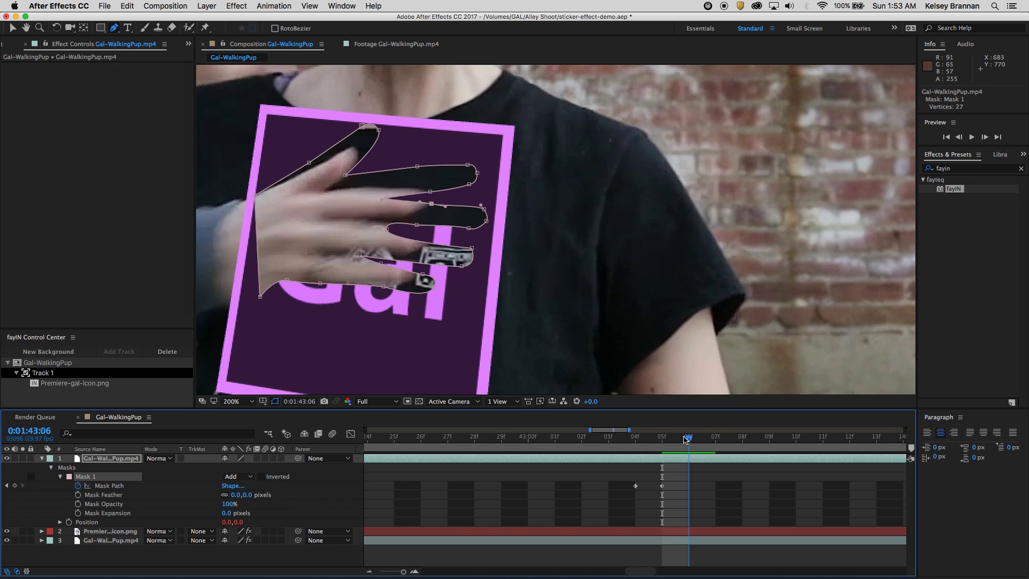
left_click(87, 461)
left_click_drag(309, 162, 282, 184)
left_click_drag(254, 196, 219, 204)
left_click_drag(260, 296, 210, 313)
left_click_drag(287, 280, 277, 301)
left_click_drag(320, 283, 358, 314)
left_click_drag(384, 286, 372, 296)
left_click_drag(434, 288, 386, 287)
Step: Move the mask's points around the ring and middle fingers to fit their blurred outlines at 0:01:43:06
left_click_drag(386, 228, 426, 231)
left_click_drag(462, 267, 396, 250)
left_click_drag(360, 256, 316, 251)
left_click_drag(381, 263, 362, 259)
left_click_drag(422, 274, 347, 260)
left_click_drag(397, 251, 342, 249)
left_click_drag(472, 248, 378, 248)
left_click_drag(426, 231, 435, 238)
left_click_drag(417, 224, 325, 216)
left_click_drag(469, 228, 364, 215)
left_click_drag(486, 220, 424, 206)
Step: Refit the mask's points around the thumb and index finger to the hand's outline at 0:01:43:06
left_click_drag(362, 126, 292, 180)
left_click_drag(282, 183, 237, 201)
left_click_drag(378, 130, 322, 190)
left_click_drag(417, 166, 356, 187)
left_click_drag(468, 165, 418, 187)
left_click_drag(424, 205, 408, 212)
left_click_drag(469, 184, 430, 192)
mouse_move(419, 187)
left_mouse_down()
mouse_move(398, 189)
mouse_move(417, 188)
left_mouse_up()
left_click_drag(395, 186, 376, 187)
left_click_drag(356, 187, 348, 189)
left_click_drag(475, 199, 427, 193)
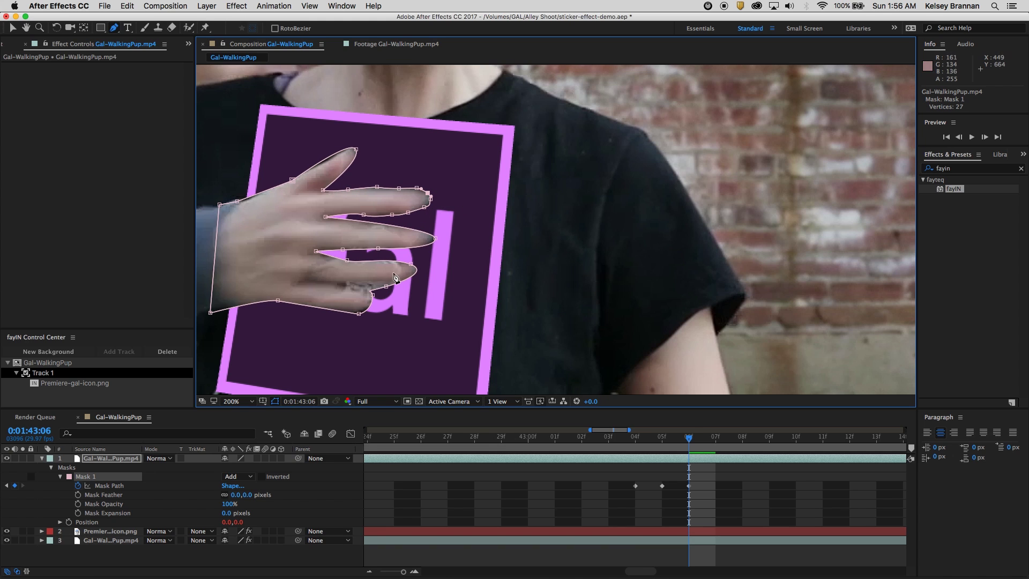
Step: At 0:01:43:07, move the whole hand mask sideways until it is completely clear of the icon
key("comma")
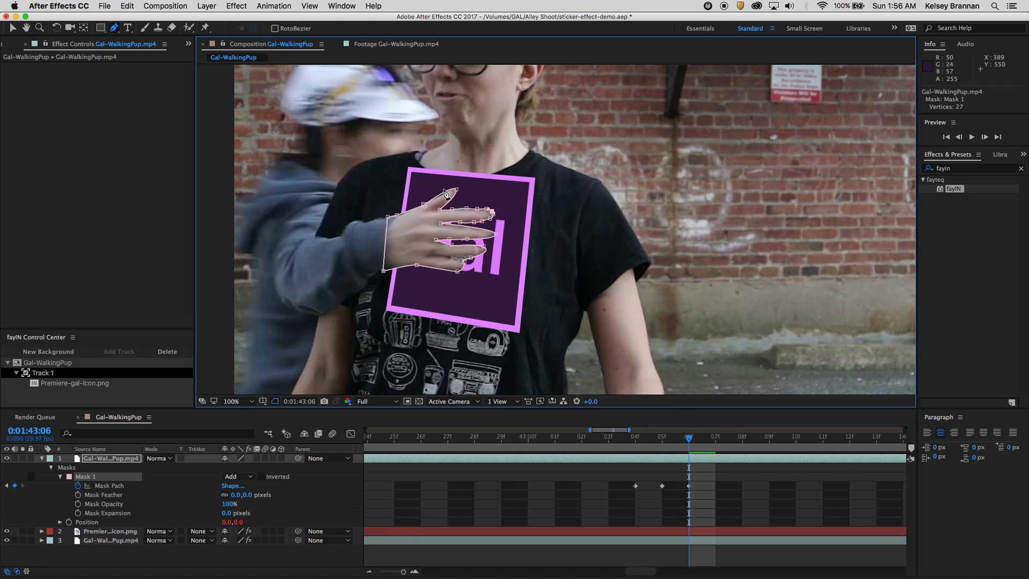
left_click_drag(691, 442, 711, 442)
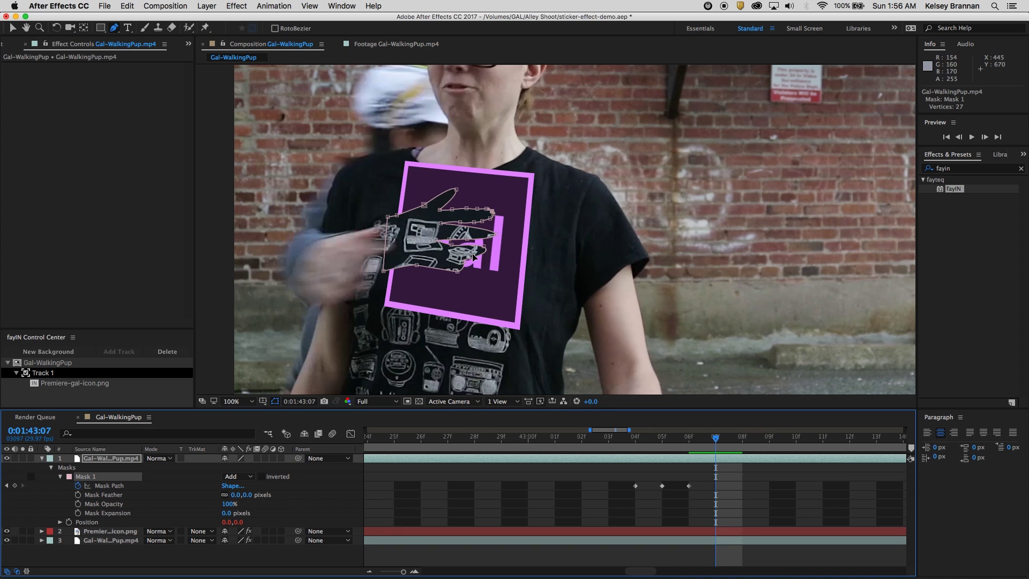
key("v")
left_click_drag(427, 209, 299, 207)
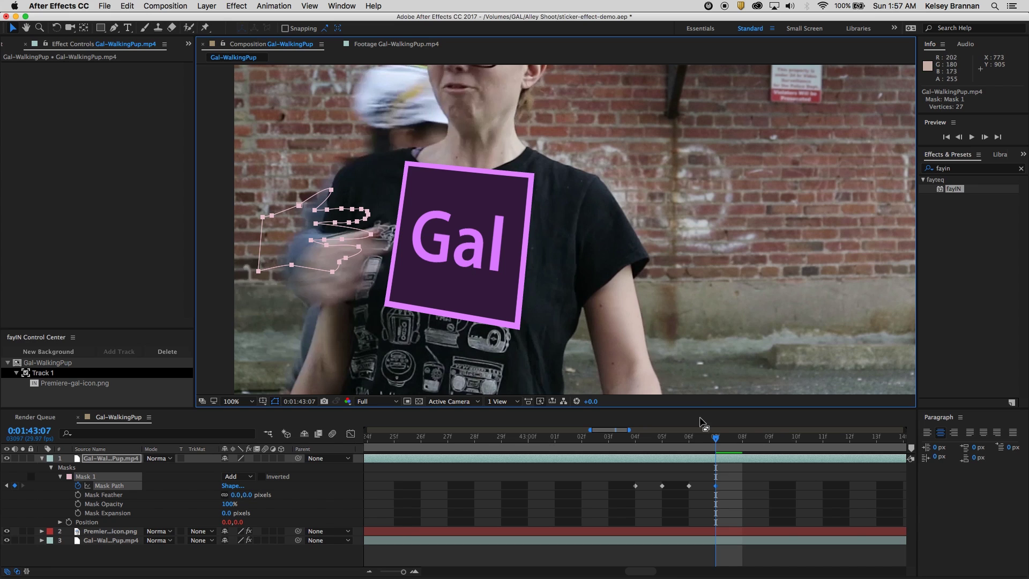
Step: Scrub between 0:01:43:04 and 0:01:43:07 to review how the animated mask follows the hand
left_click_drag(715, 439, 637, 449)
scroll(427, 335, "down", 3)
scroll(427, 334, "up", 1)
scroll(427, 334, "up", 1)
left_click(332, 354)
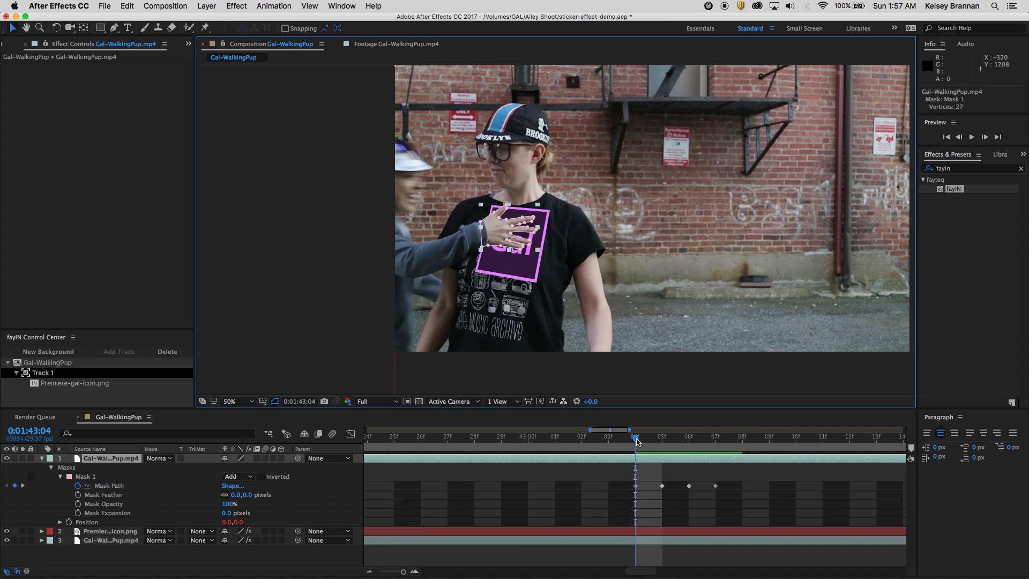
left_click_drag(638, 441, 716, 449)
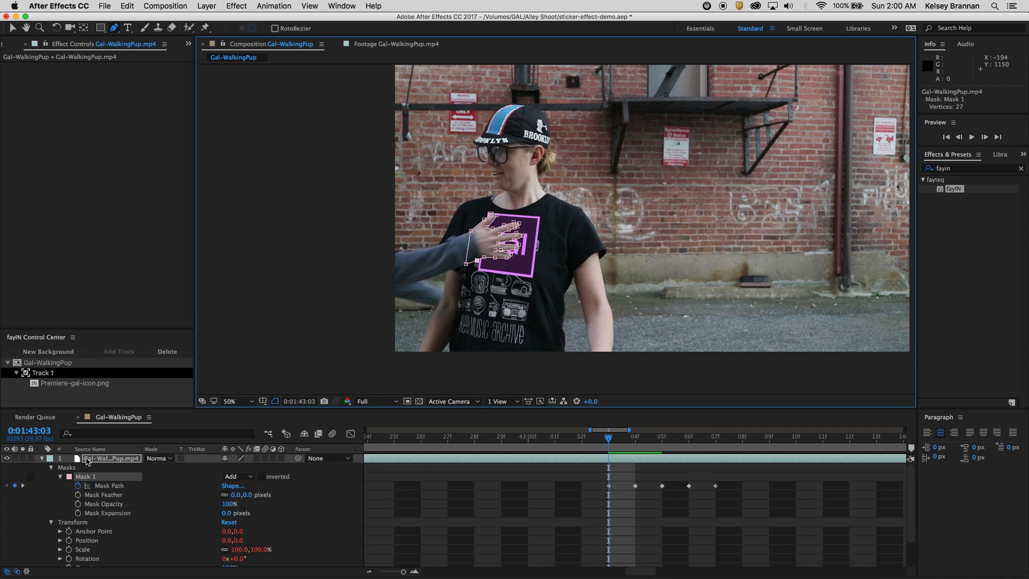
Step: Play back the slap with the masked footage layer selected to check the hand passing over the icon
left_click(87, 461)
left_click(402, 440)
key("space")
key("space")
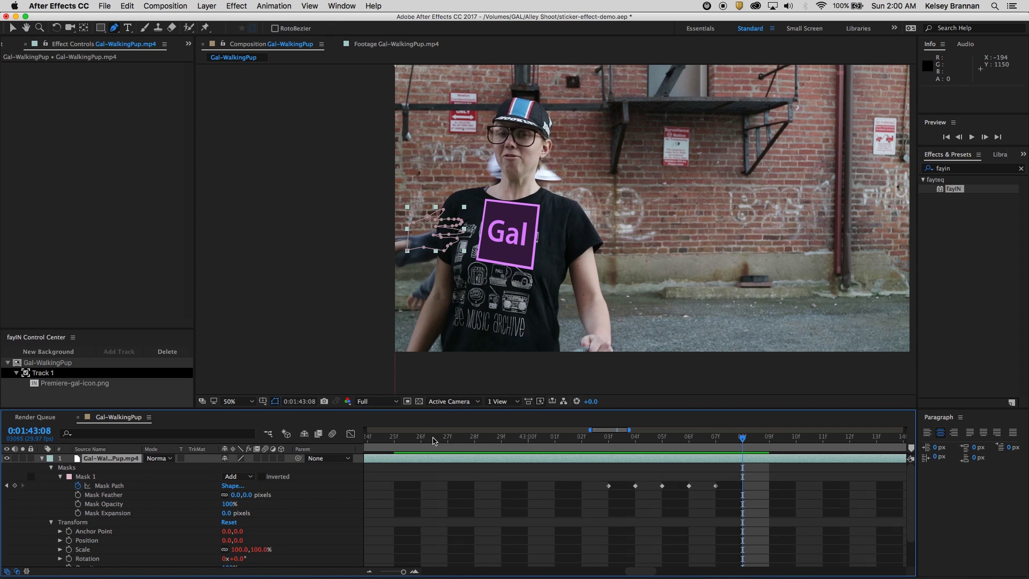
left_click_drag(689, 442, 516, 460)
key("space")
key("space")
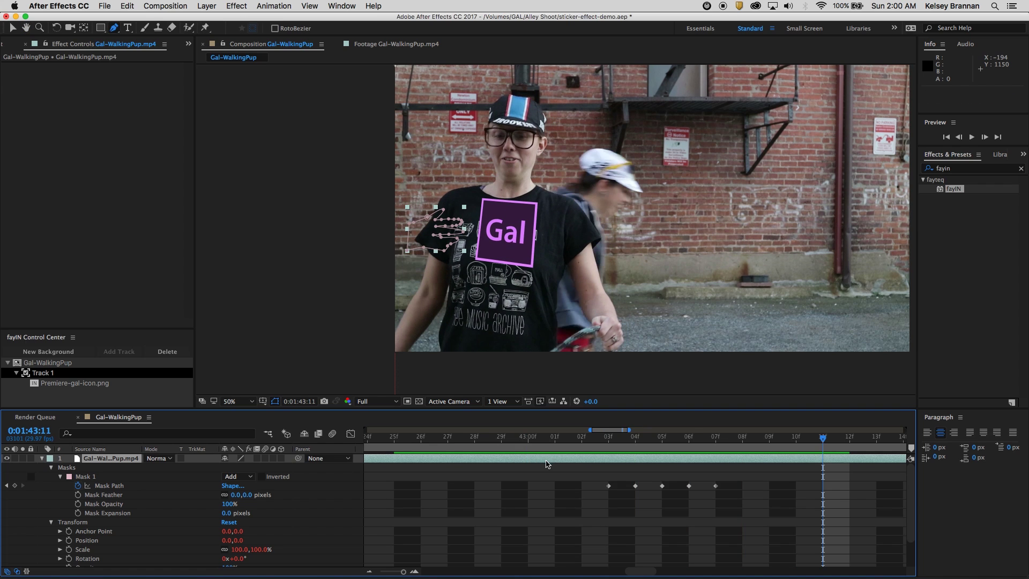
left_click_drag(403, 573, 379, 572)
left_click(601, 444)
key("space")
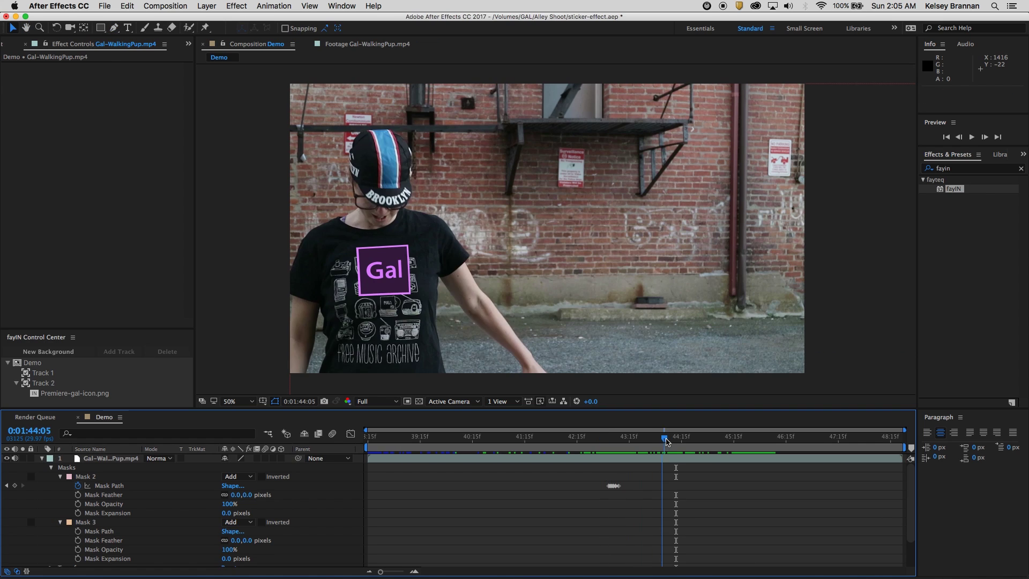
Step: At 0:01:46:01, draw a four-point mask on the top footage layer over the sleeve edge where it overlaps the icon
left_click_drag(666, 444, 765, 445)
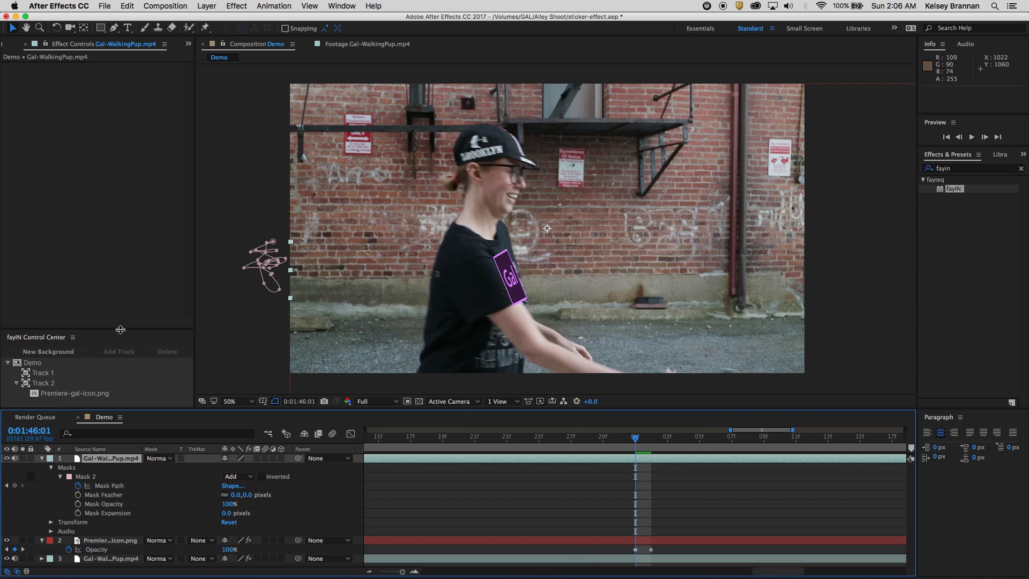
left_click(114, 28)
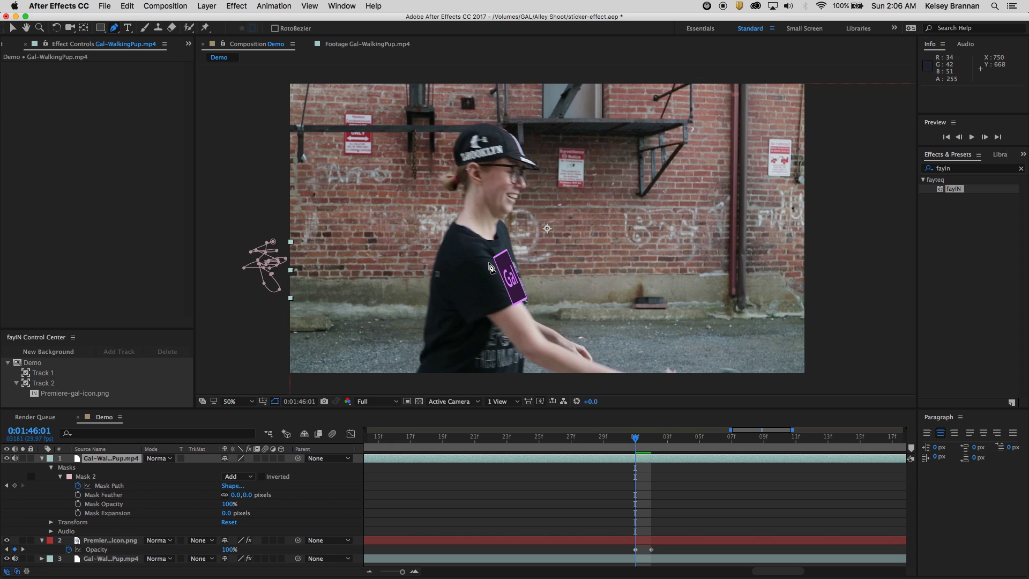
left_click(486, 259)
left_click(507, 309)
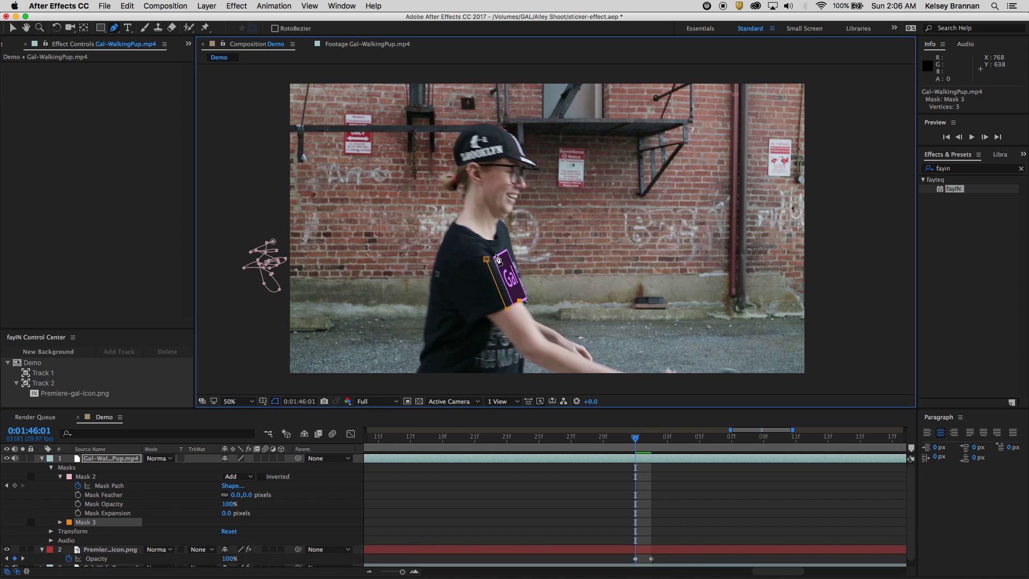
left_click(499, 254)
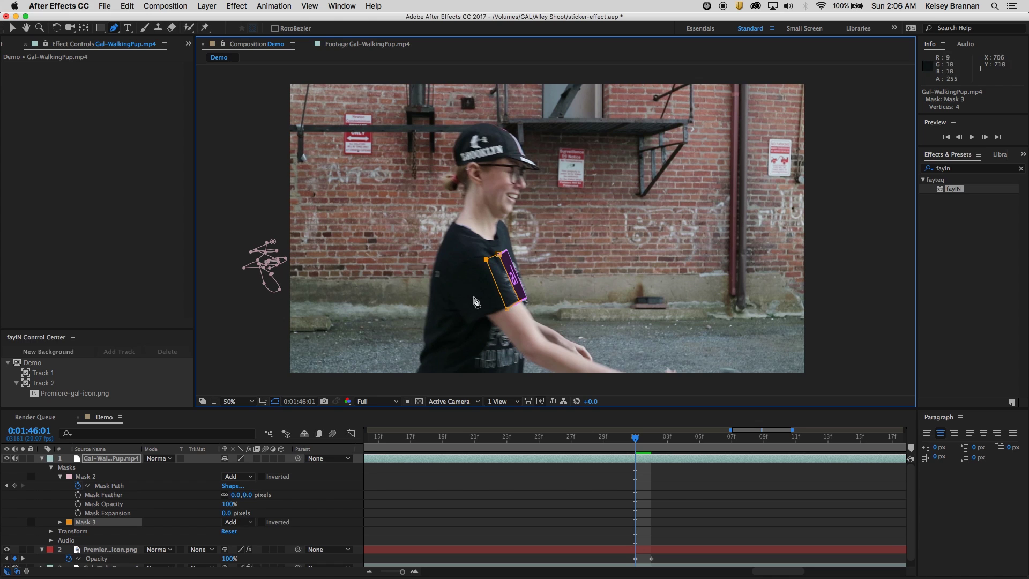
left_click(499, 255)
left_click(518, 302)
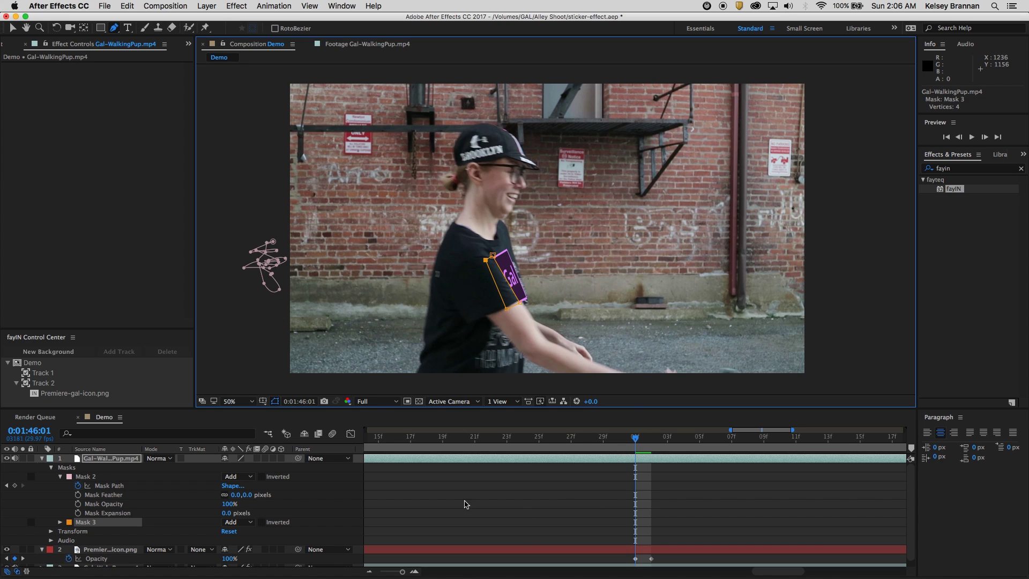
Step: Expand Mask 3's properties and set a first Mask Path keyframe at 0:01:46:01
left_click(60, 523)
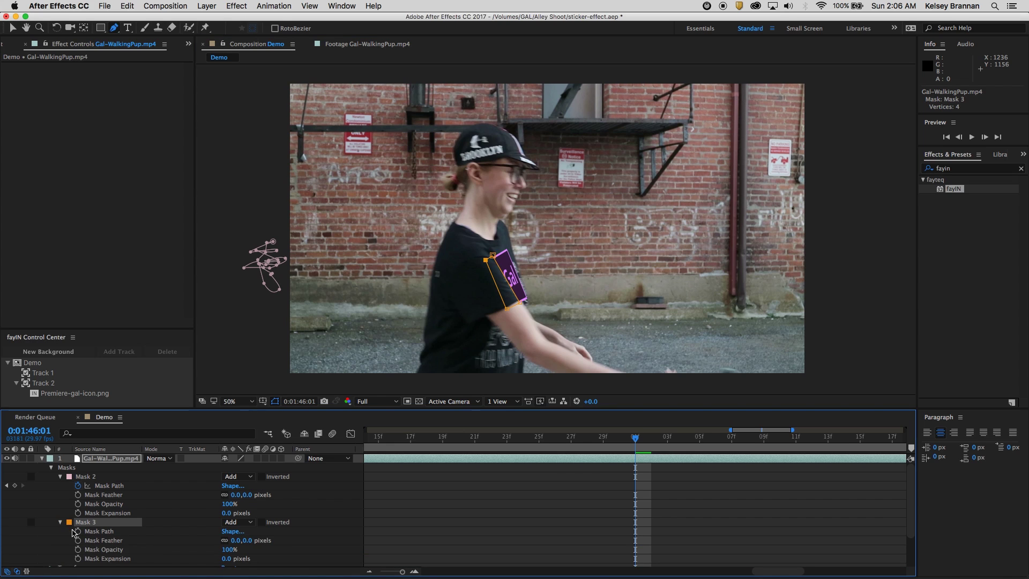
scroll(75, 535, "down", 3)
left_click(78, 495)
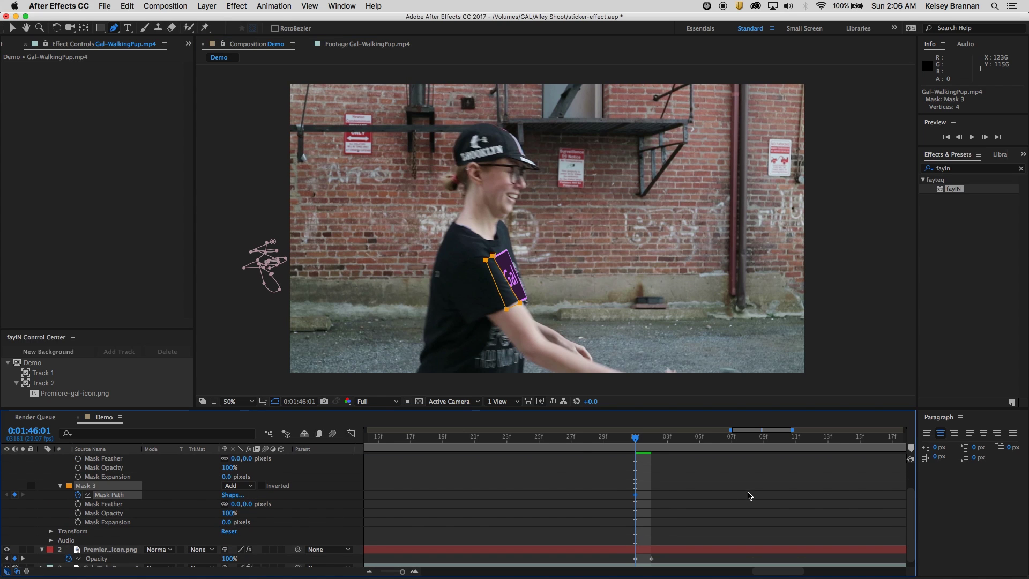
Step: At 0:01:46:00, shift Mask 3 back onto the sleeve and adjust its corners so it lies just beside the icon
left_click_drag(641, 441, 618, 443)
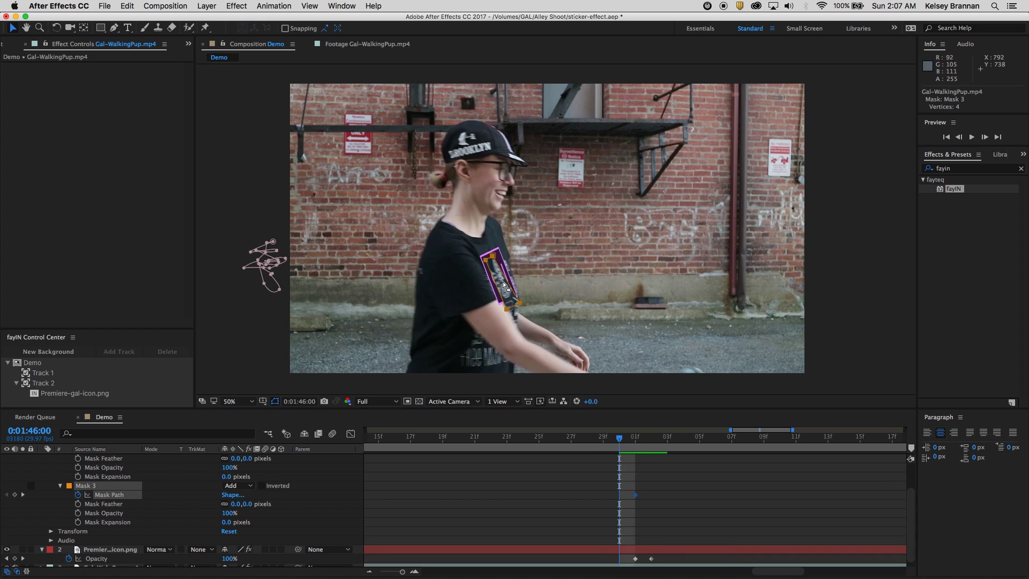
left_click(502, 282)
left_click(490, 285)
left_click_drag(491, 274, 474, 258)
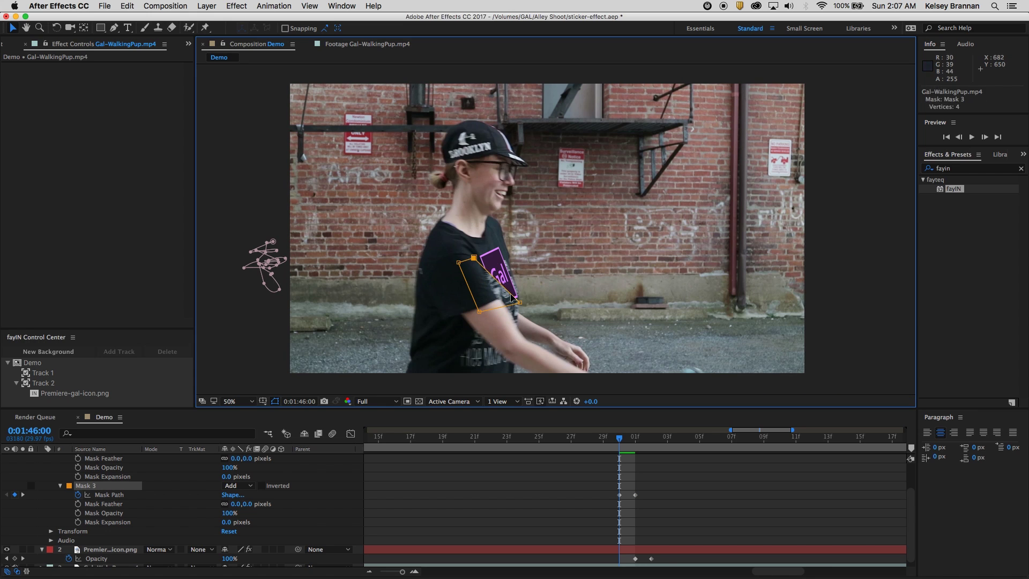
left_click_drag(522, 304, 504, 309)
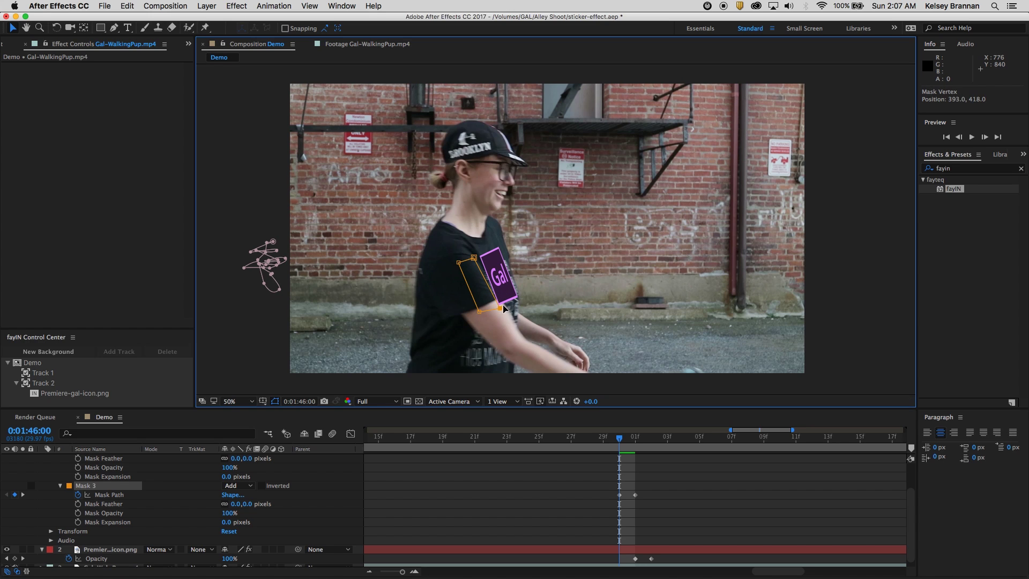
left_click_drag(474, 258, 475, 259)
Step: At 0:01:45:29, move all four Mask 3 points off the icon to the lower torso, and scrub forward to check
left_click_drag(617, 436, 602, 436)
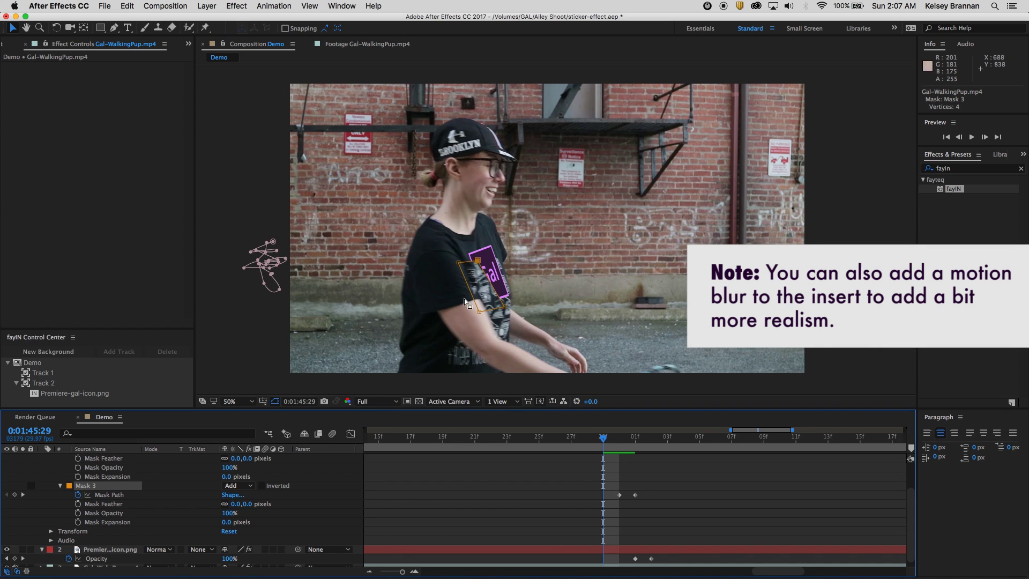
left_click_drag(478, 261, 419, 360)
left_click_drag(458, 264, 424, 381)
left_click_drag(481, 311, 462, 379)
left_click_drag(504, 306, 422, 388)
left_click_drag(602, 440, 749, 470)
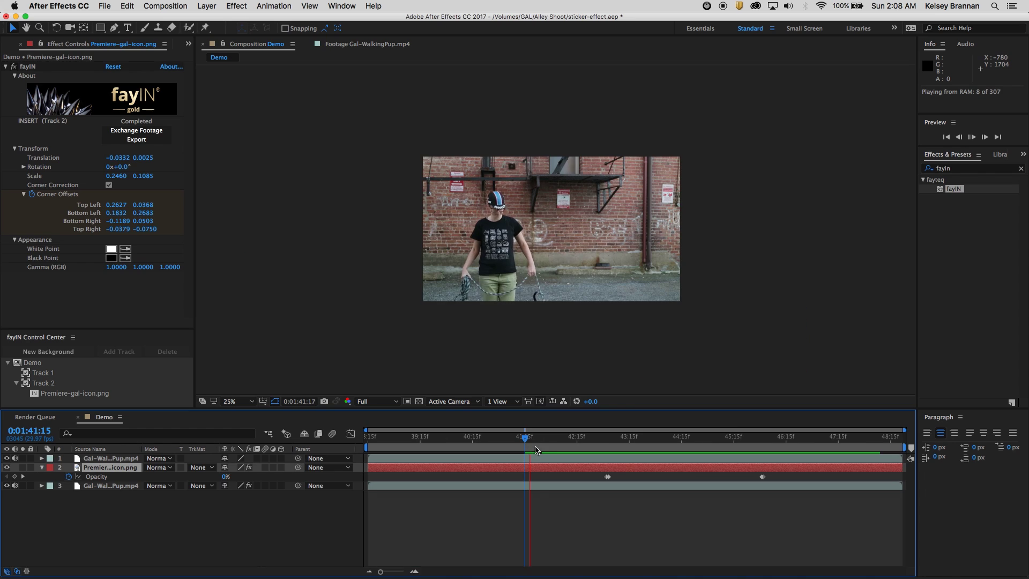